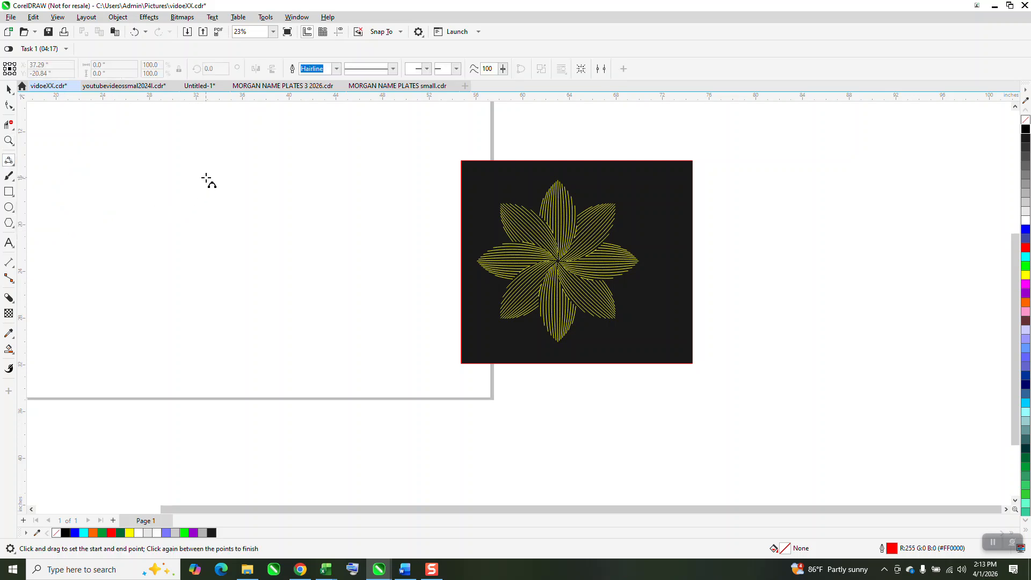
Step: Draw a curved arc about 8.75 inches tall and mirror a copy horizontally to complete a pointed leaf outline
drag(207, 176, 205, 278)
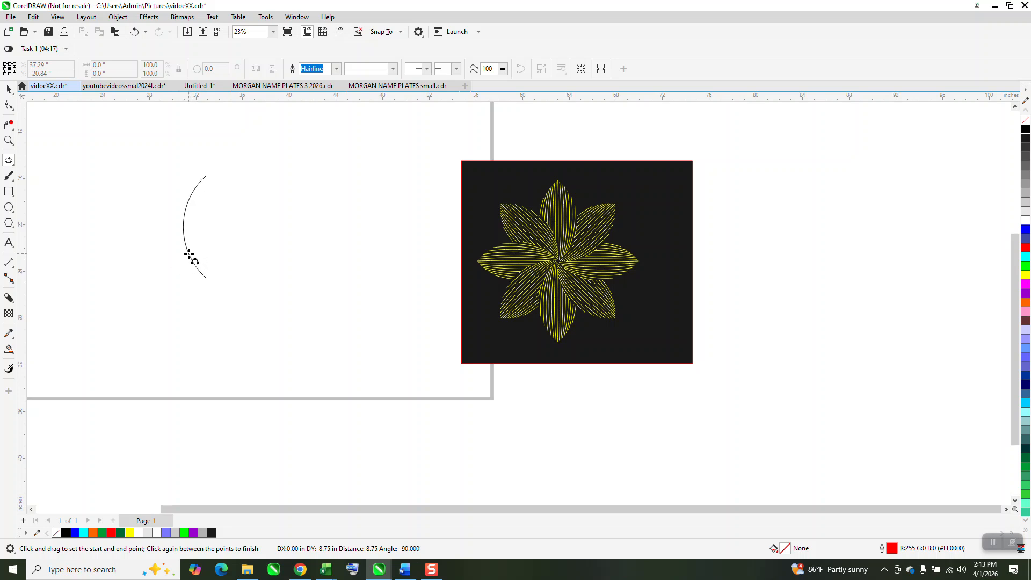
click(189, 255)
key(space)
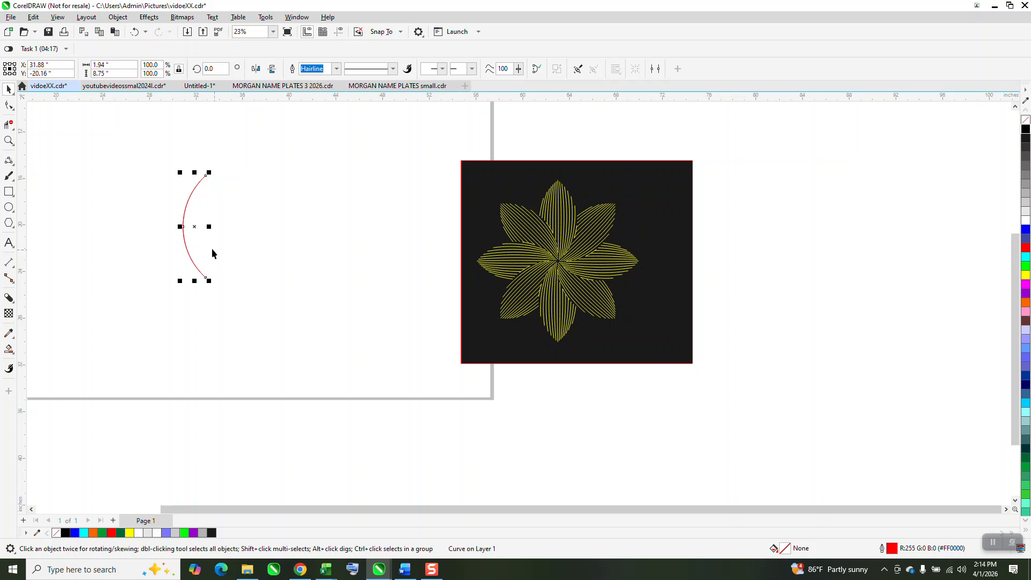
drag(181, 227, 217, 229)
right_click(217, 229)
Step: Duplicate the leaf to its right and move the copy's right arc about 2.5 inches right and 2.8 inches up
drag(166, 156, 290, 326)
key(ctrl+d)
click(323, 229)
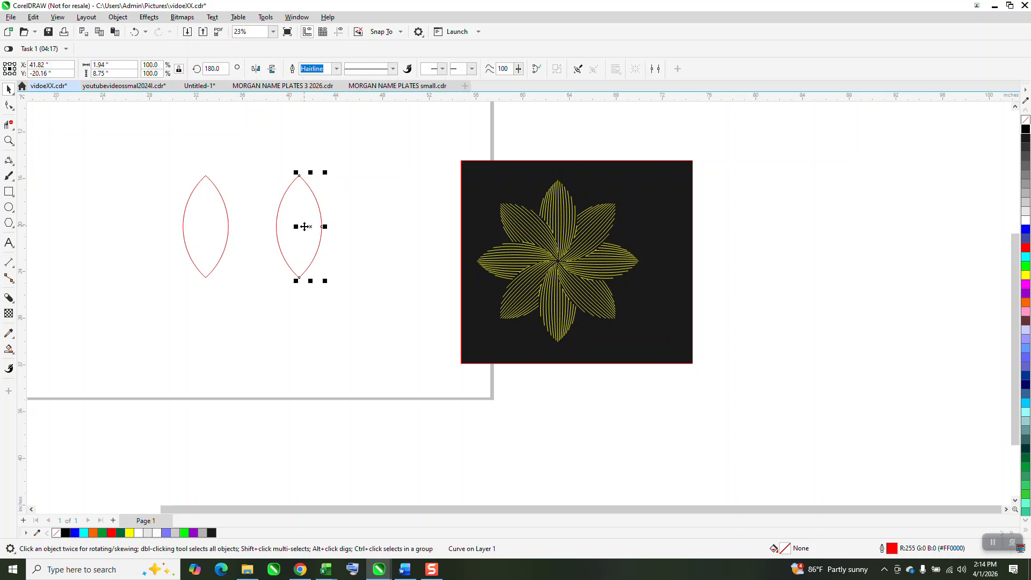
drag(311, 224, 341, 195)
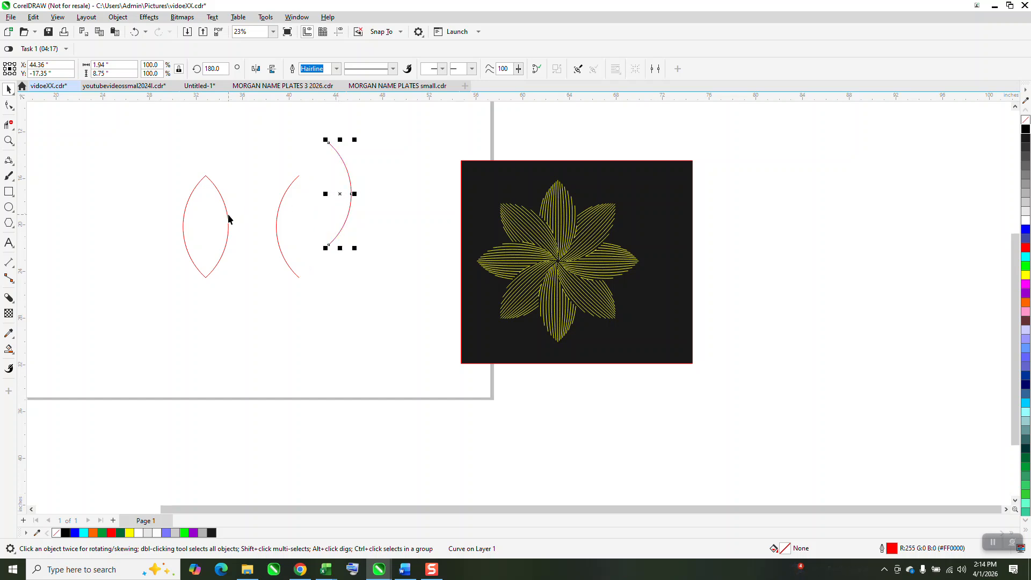
Step: Select the two offset arcs of the duplicated leaf and open the Blend effect settings
drag(272, 122, 403, 290)
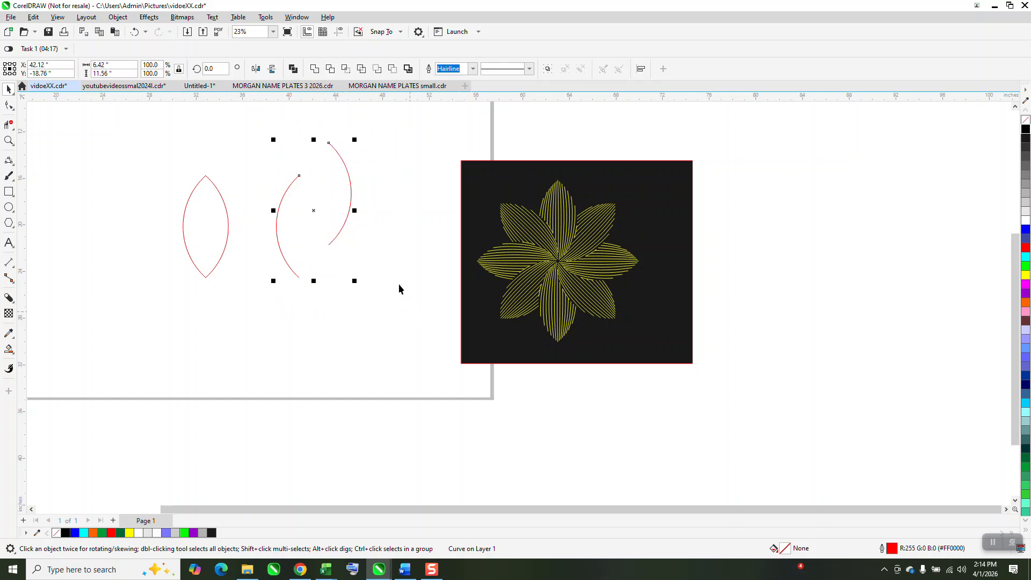
click(150, 17)
click(168, 264)
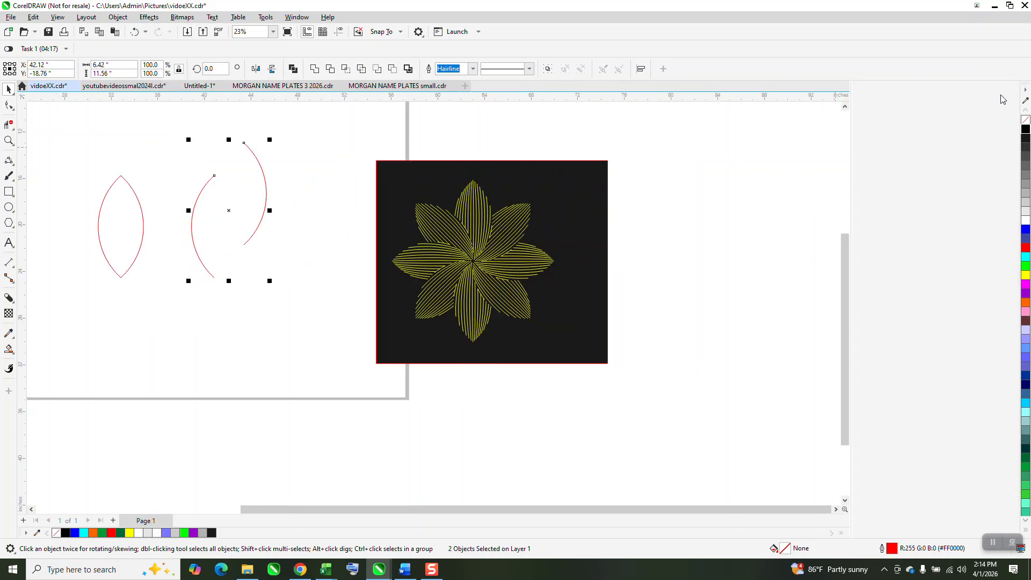
click(1012, 97)
click(147, 18)
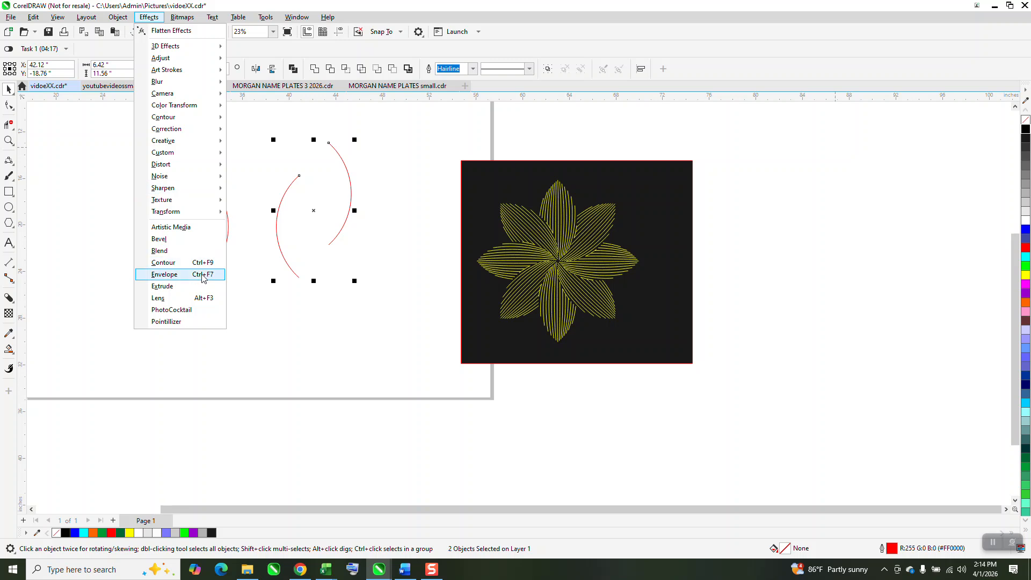
click(160, 251)
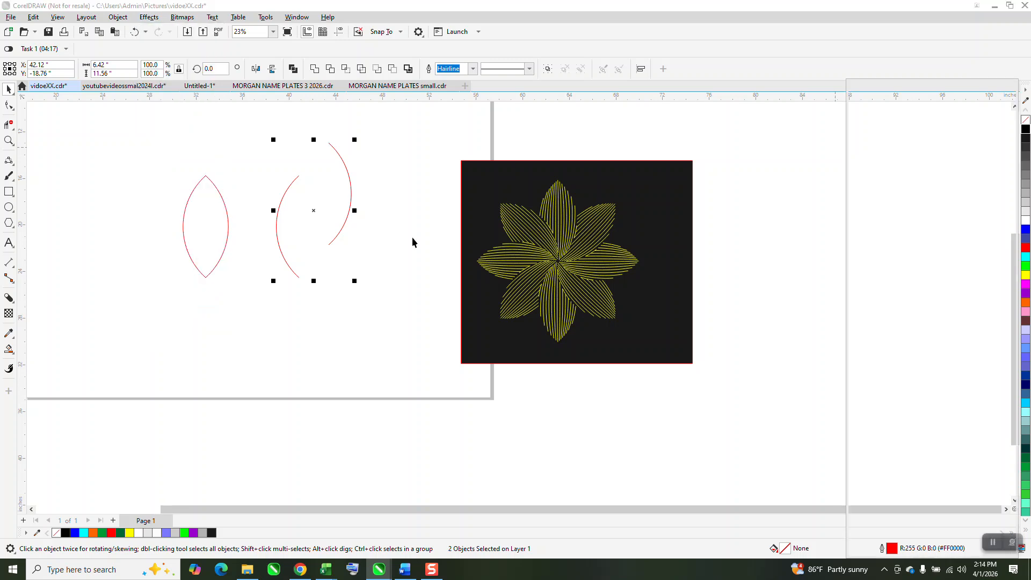
Step: Try blending the two offset arcs with 22 steps and undo the blend
click(981, 306)
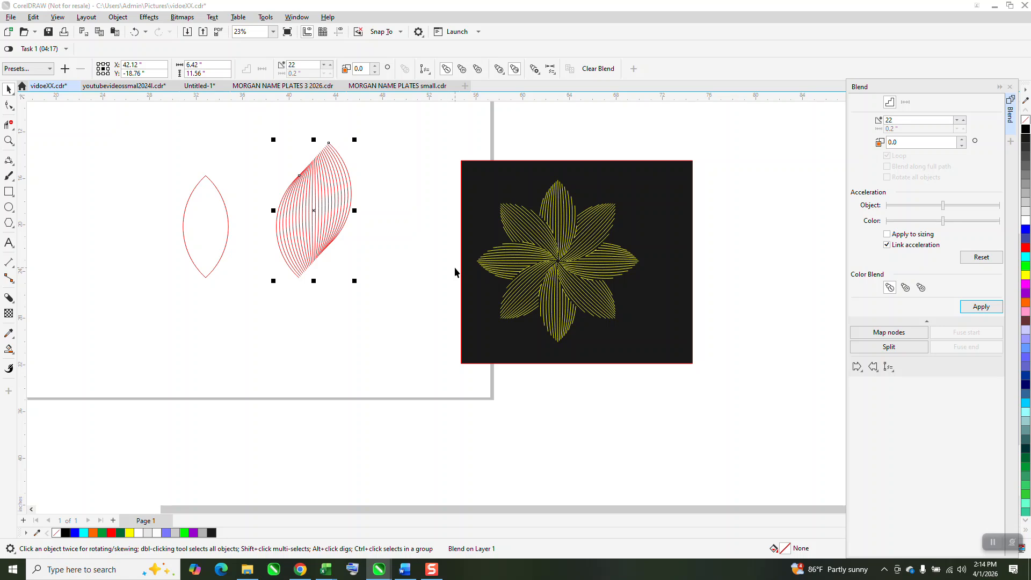
click(134, 32)
click(138, 165)
Step: Raise the right arc about 1.6 inches further and blend it with the left arc using 22 steps
drag(352, 186, 345, 164)
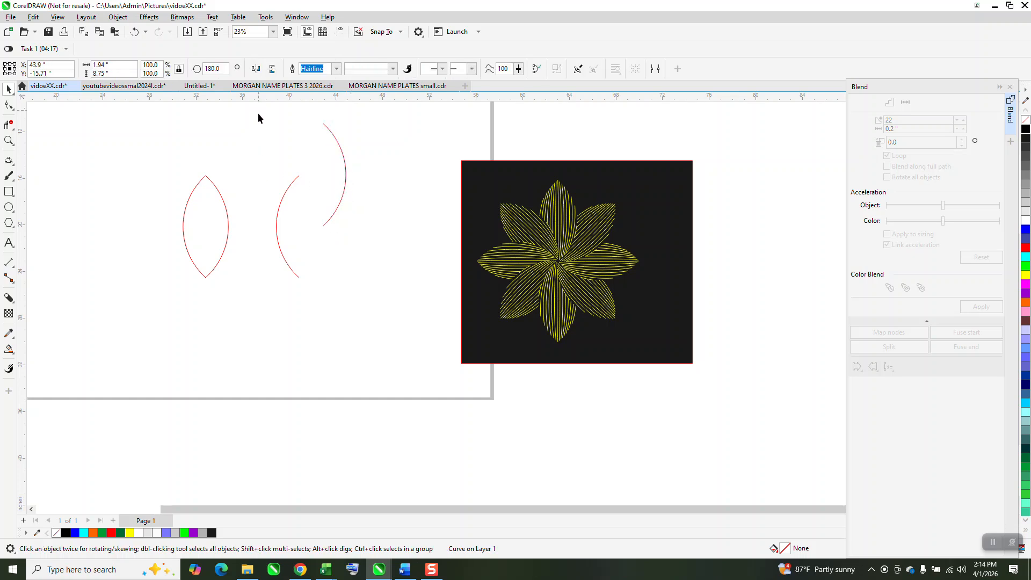
drag(386, 309, 386, 309)
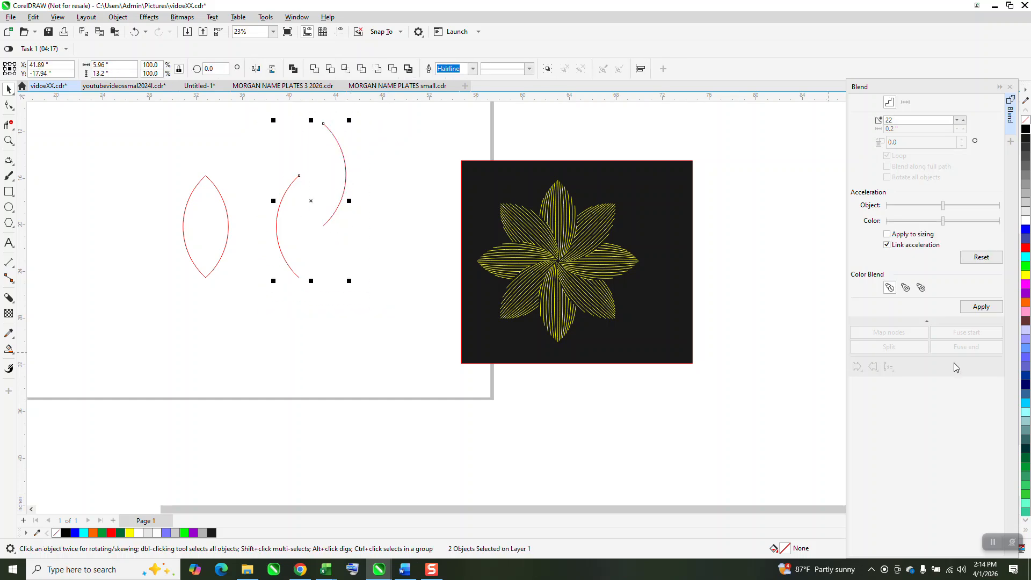
click(981, 306)
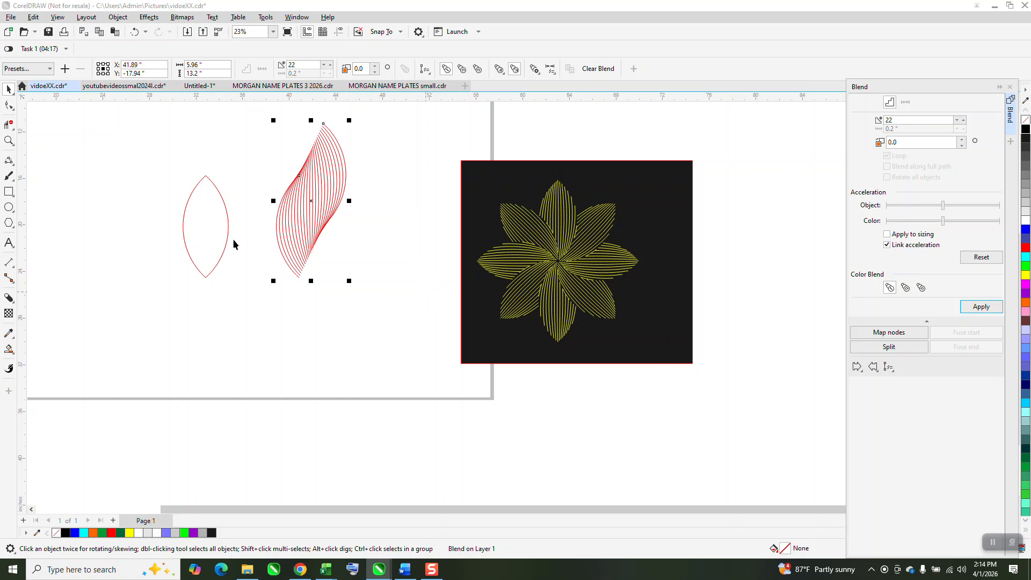
Step: Break the blend apart and group all of its curves together
click(117, 16)
click(145, 269)
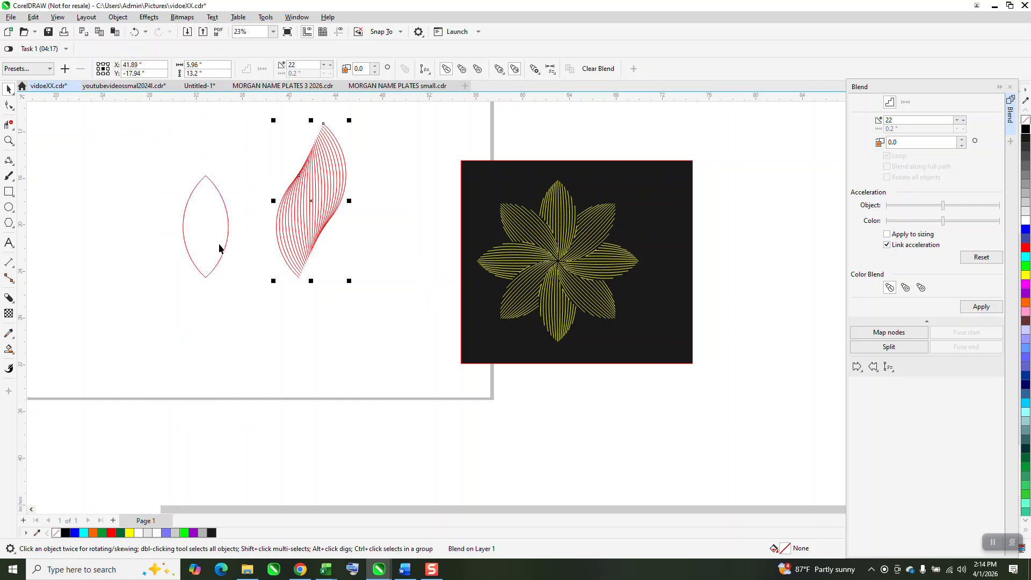
drag(251, 108, 386, 319)
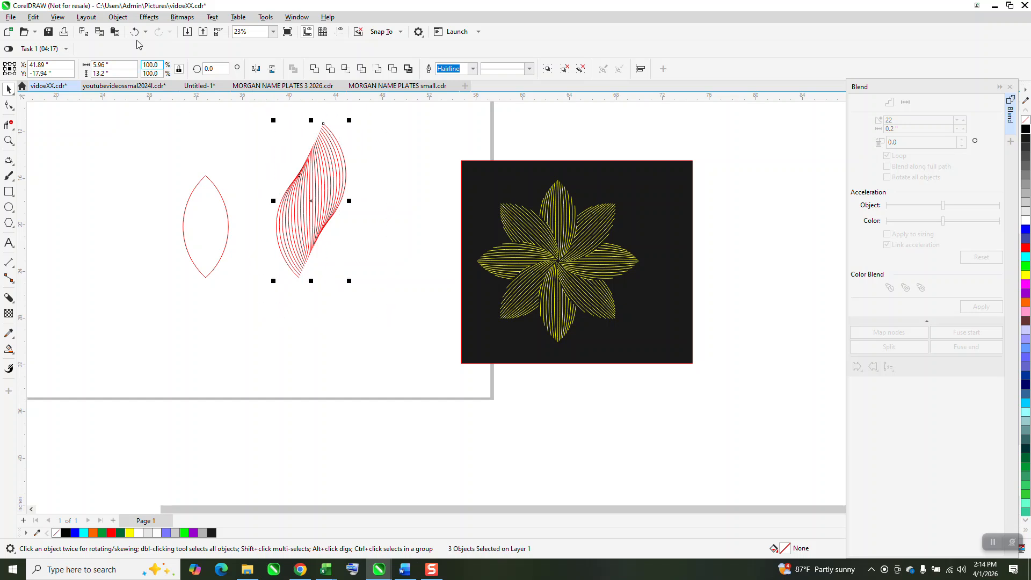
click(117, 17)
mouse_move(132, 204)
click(276, 202)
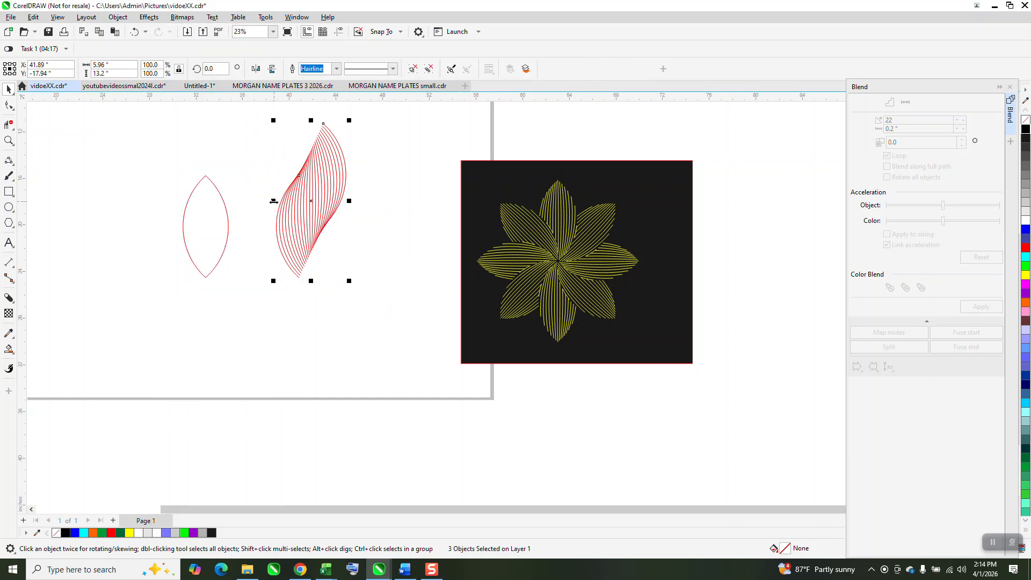
click(210, 218)
key(Right)
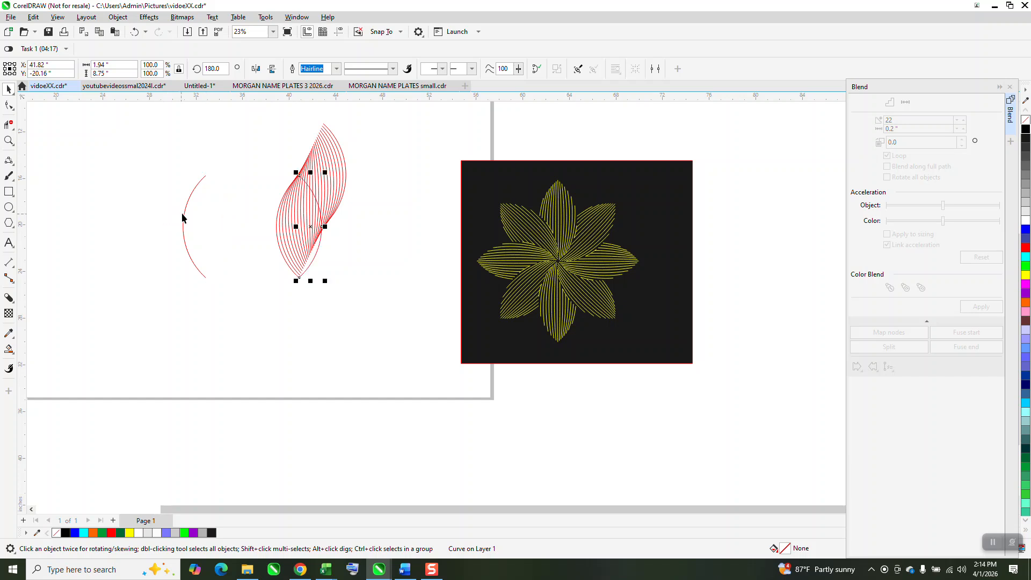
key(Left)
Step: Create a closed copy of the left leaf with Smart Fill below the original, giving it no fill and a black outline
click(8, 349)
click(215, 215)
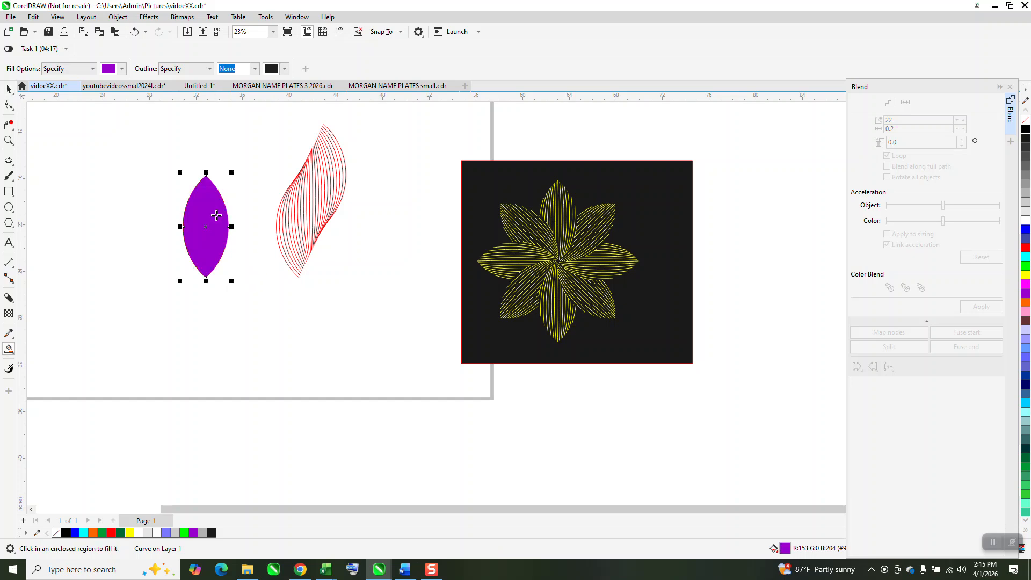
key(Down)
key(Down)
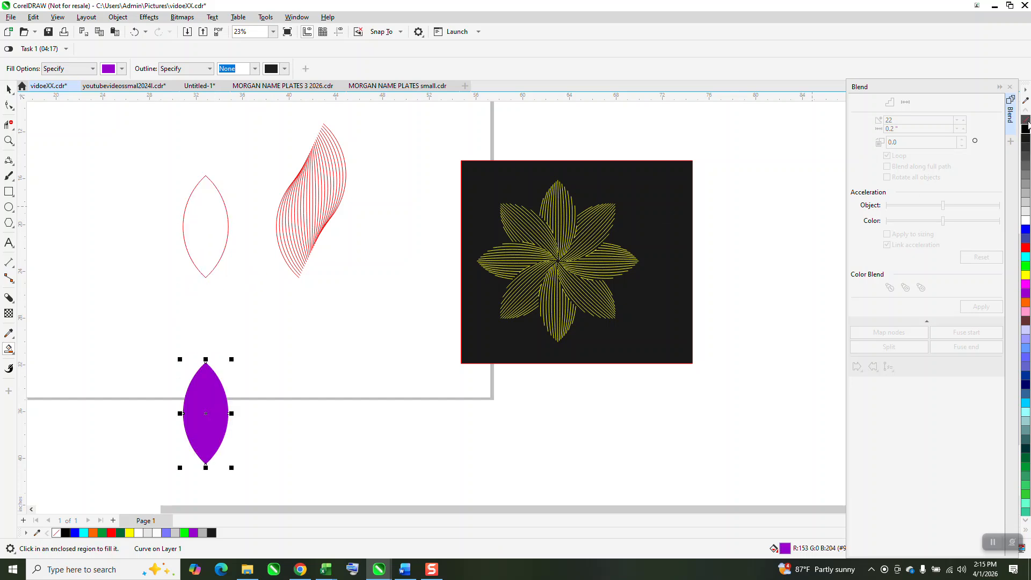
click(1026, 120)
right_click(1027, 131)
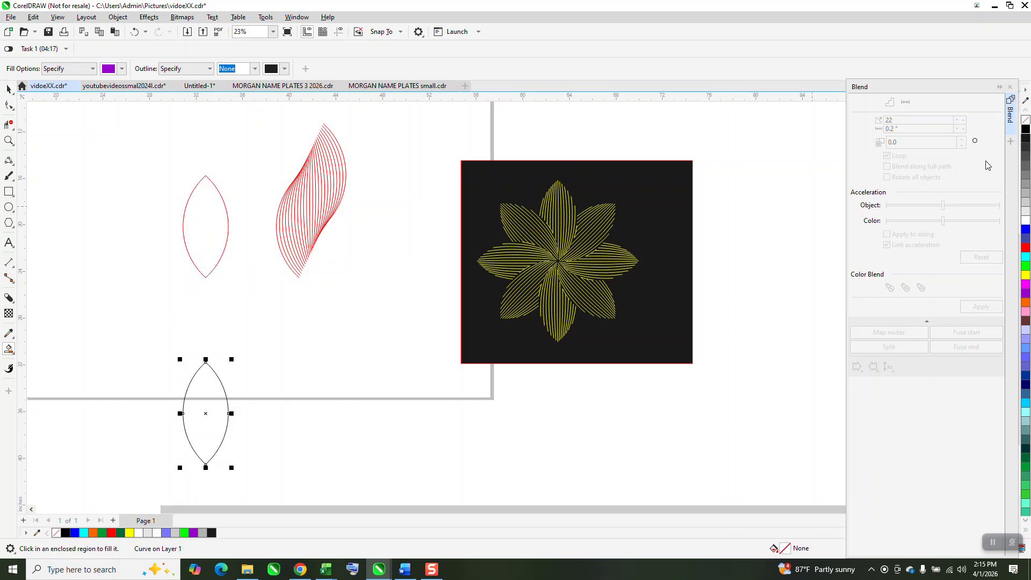
Step: Position the black leaf outline over the lower part of the blended curves, 8 inches to the right of the original leaf
key(Right)
key(Up)
key(Up)
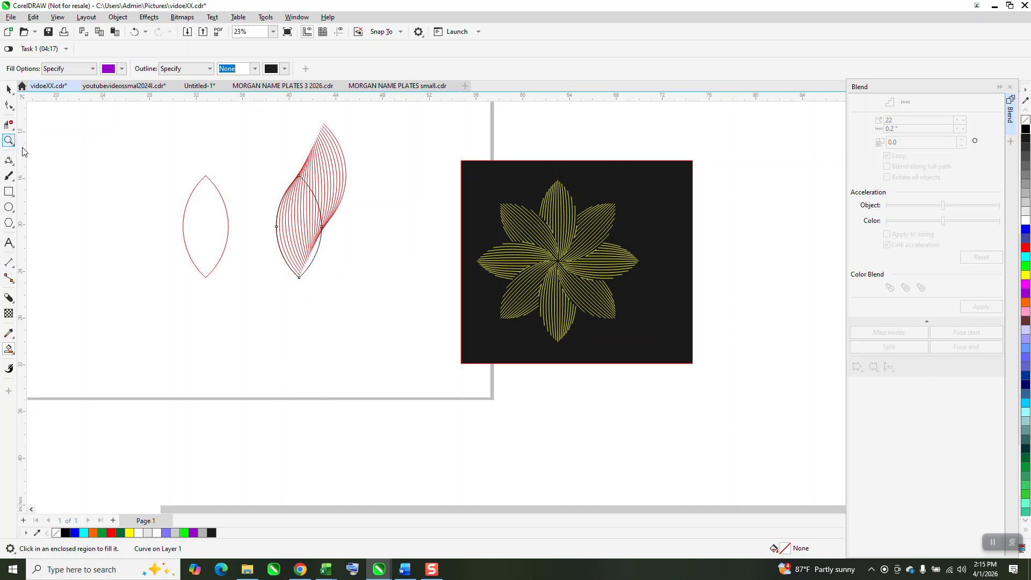
Step: Enlarge the blended curve group to about 119% width and 109% height so it extends past the black leaf, and select both
click(8, 141)
drag(265, 166, 373, 304)
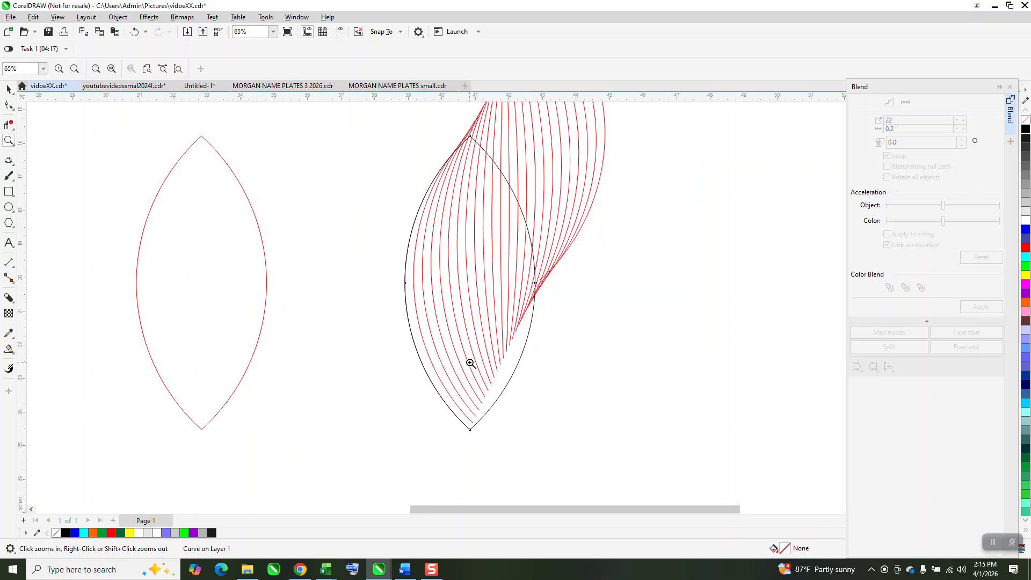
scroll(521, 330, down, 3)
scroll(426, 264, down, 2)
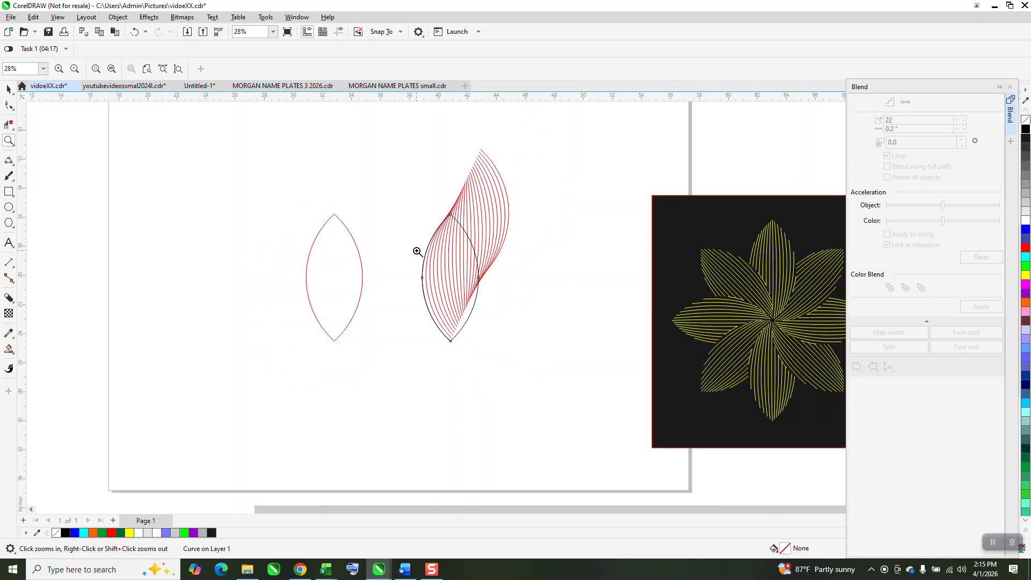
click(9, 89)
drag(393, 113, 573, 340)
click(510, 209)
click(508, 211)
drag(511, 347, 521, 363)
drag(419, 254, 409, 246)
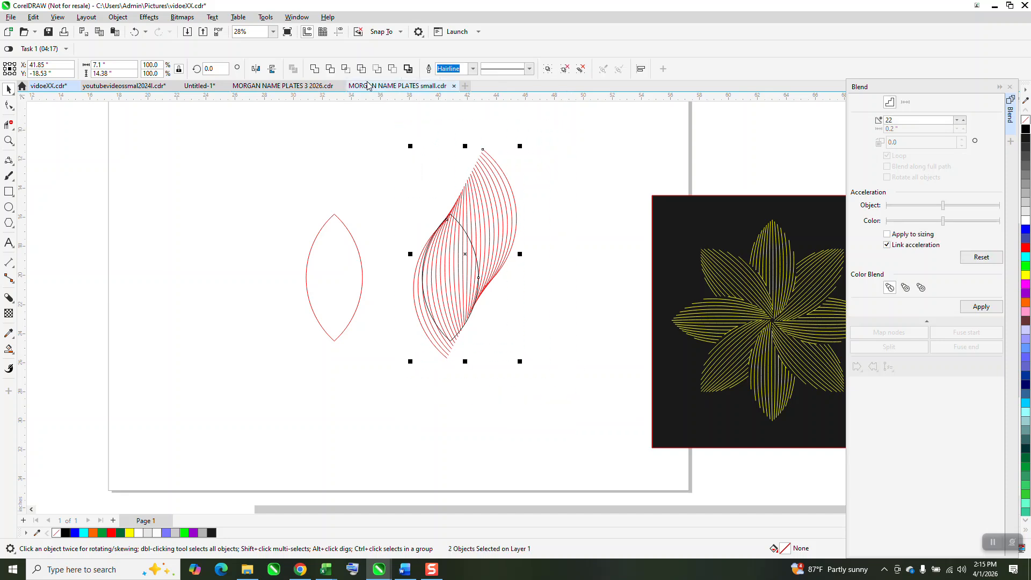
Step: Intersect the blended curves with the black leaf and move the resulting lined petal 16 inches to the left
click(346, 69)
key(ctrl+g)
key(Left)
key(Left)
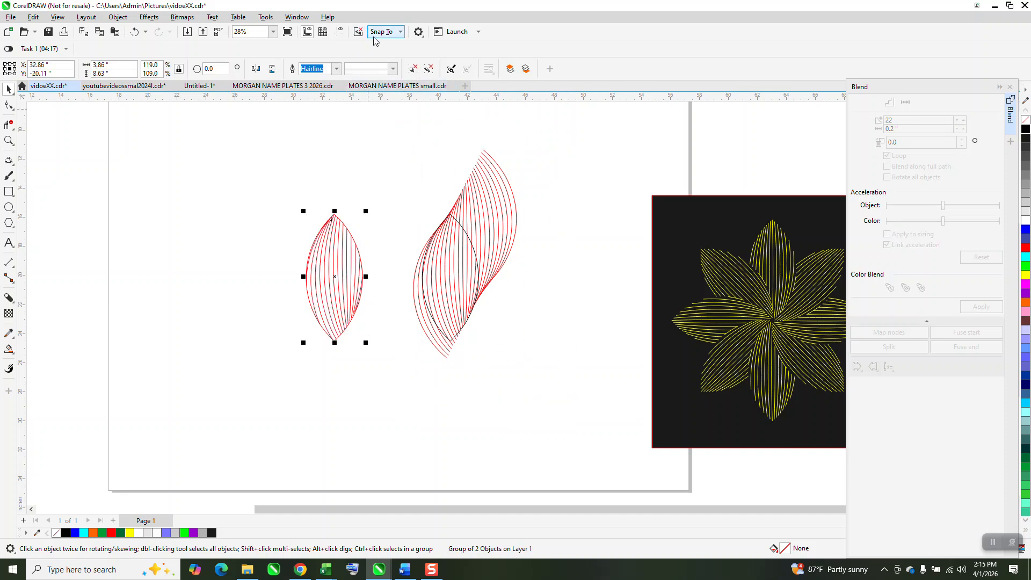
Step: Delete the two arcs of the original red leaf
click(334, 237)
click(343, 232)
key(Delete)
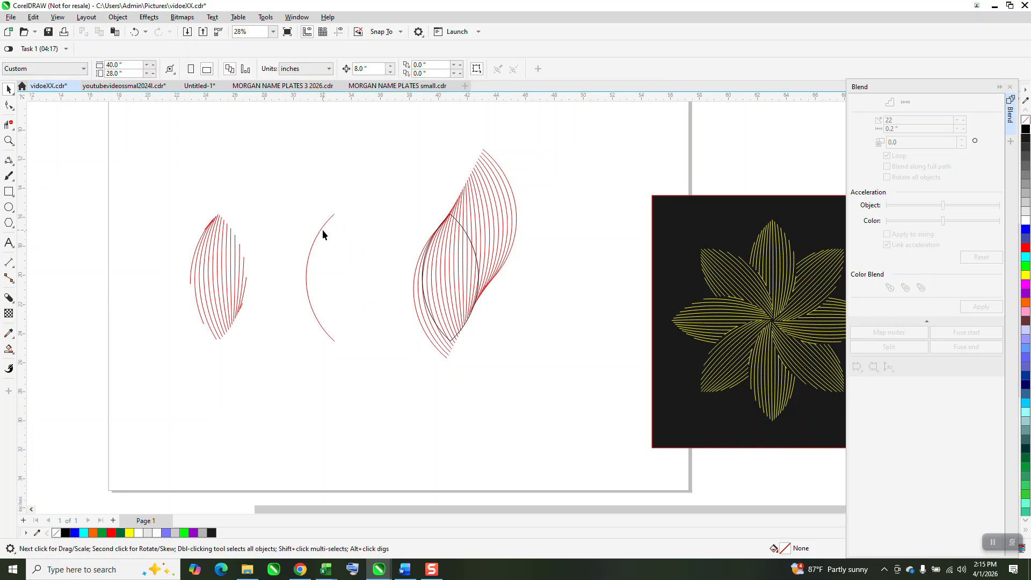
click(323, 234)
key(Delete)
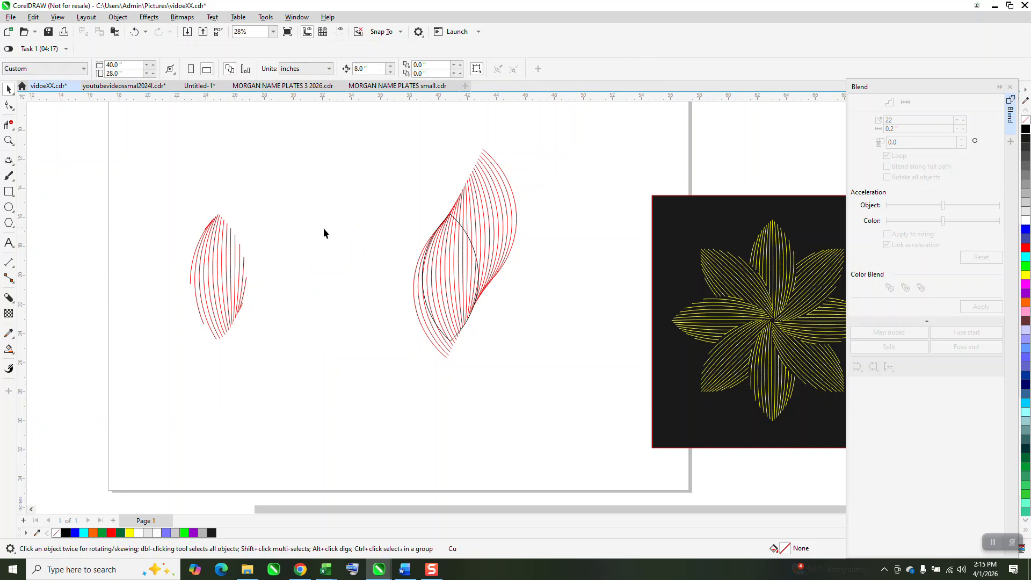
Step: Move the black leaf outline 24 inches left, clear of the lined petal
click(424, 304)
key(Left)
key(Left)
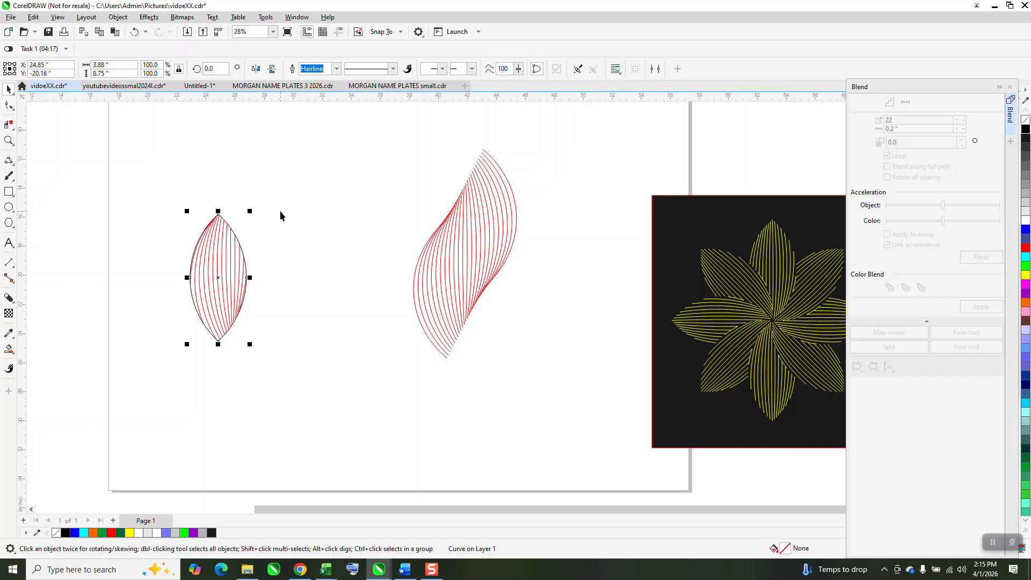
key(Left)
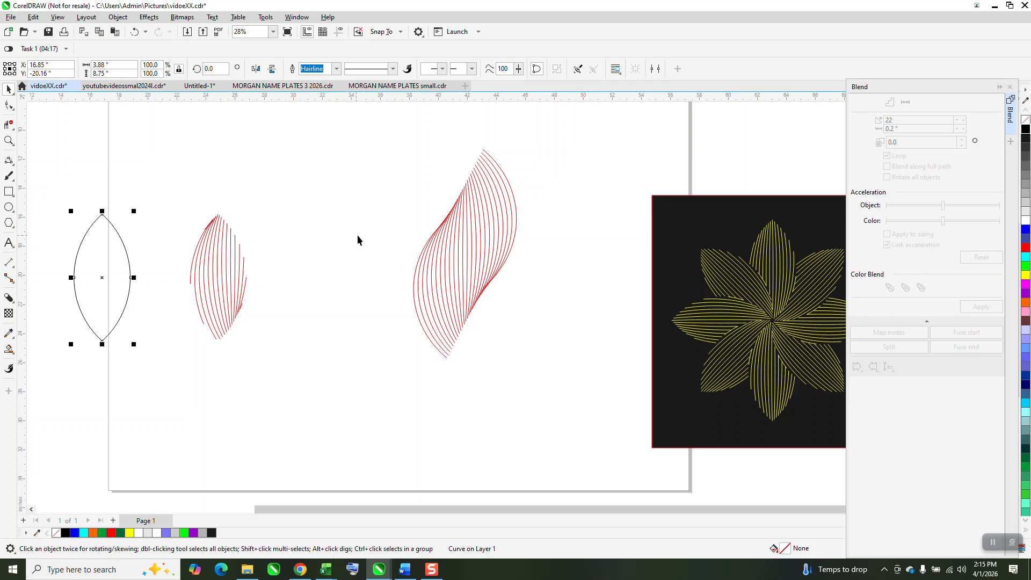
Step: Set the black leaf's rotation centre at its lower tip and rotate a copy by 45 degrees
scroll(355, 234, down, 1)
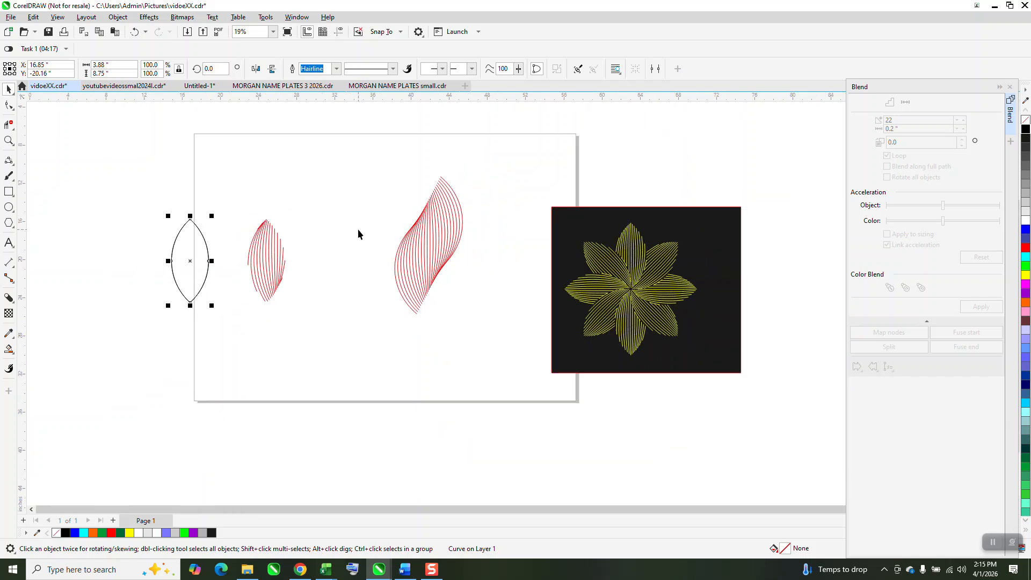
click(185, 265)
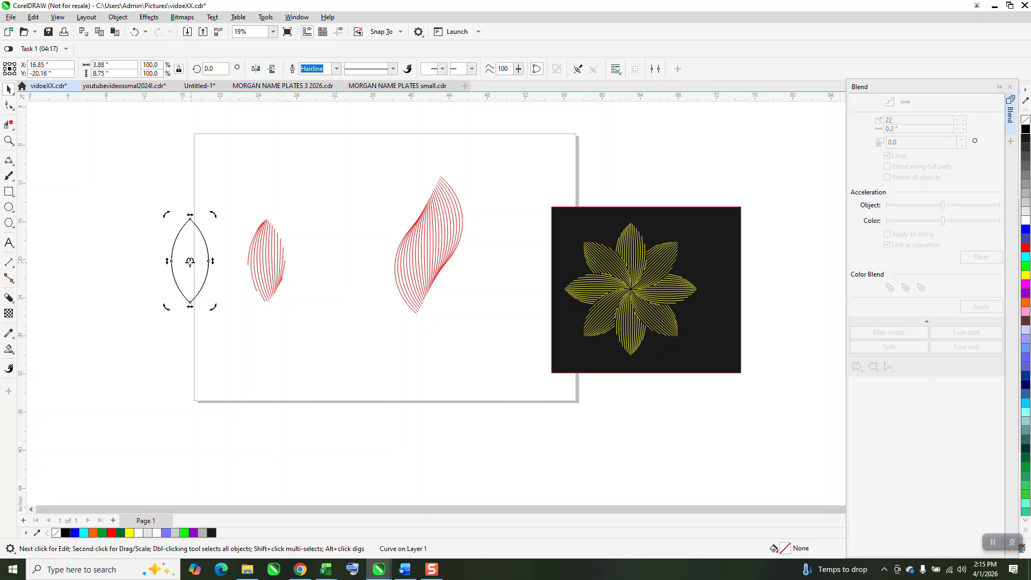
drag(190, 303, 190, 302)
click(216, 68)
text(45)
key(Return)
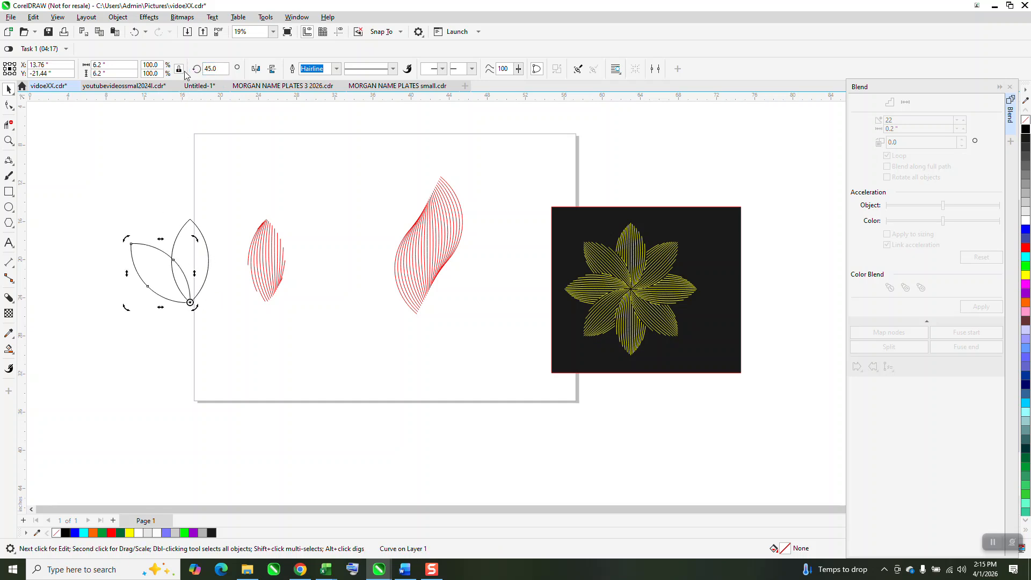
Step: Create a purple Smart Fill shape from the area of the upright leaf not covered by the rotated leaf
click(9, 350)
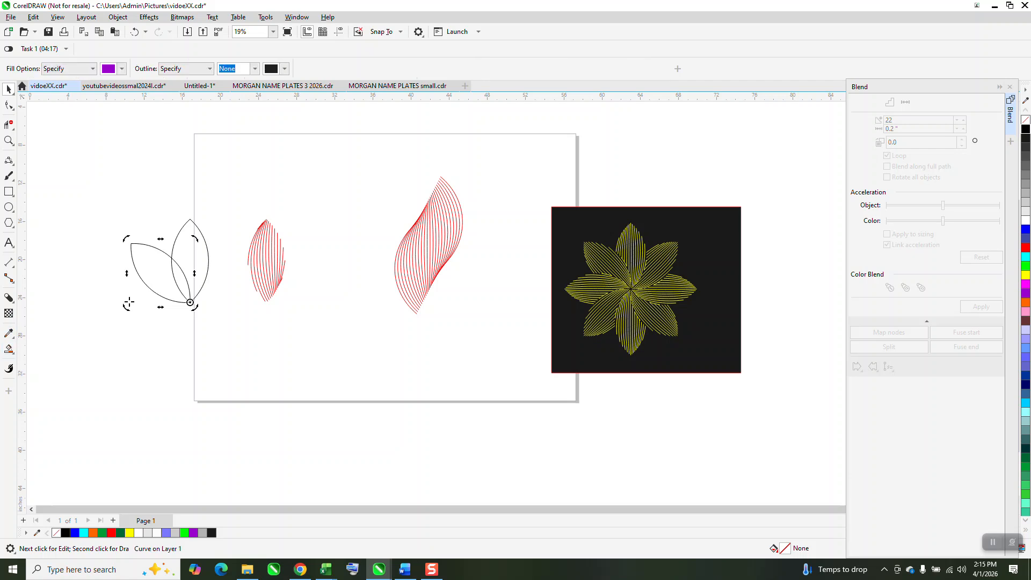
click(191, 265)
click(9, 89)
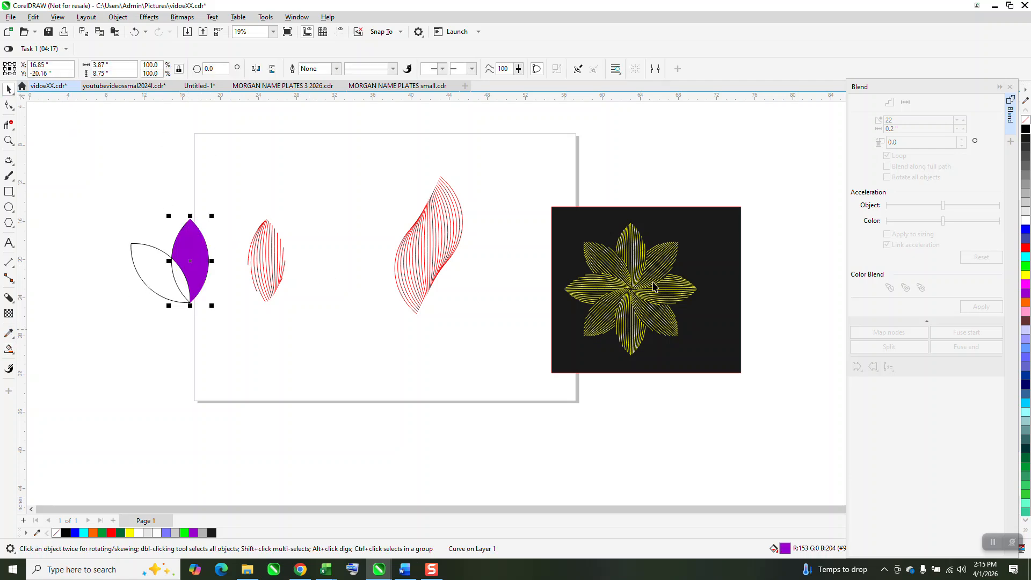
Step: Move the purple shape 8 inches right onto the lined petal and intersect the two
key(Right)
drag(217, 176, 351, 342)
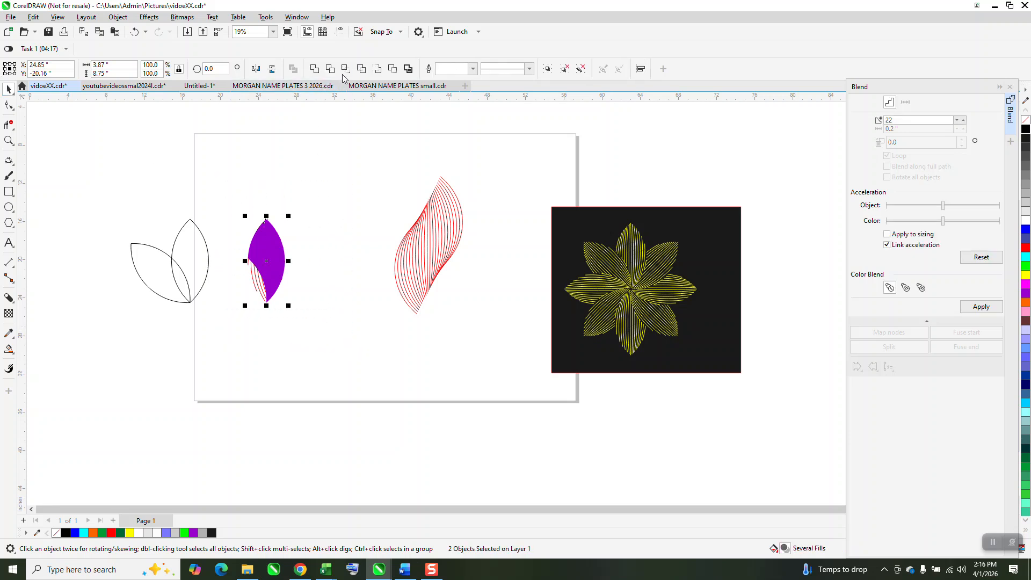
key(ctrl+g)
scroll(333, 253, down, 1)
scroll(332, 260, down, 1)
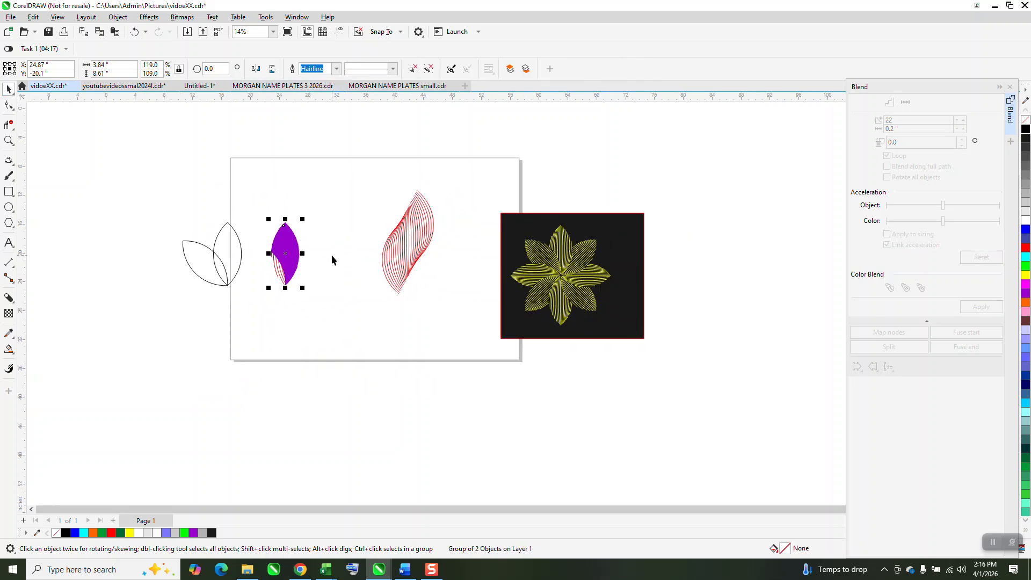
Step: Move the intersected red lines 8 inches left onto the upright black leaf and delete the rotated leaf copy
key(Left)
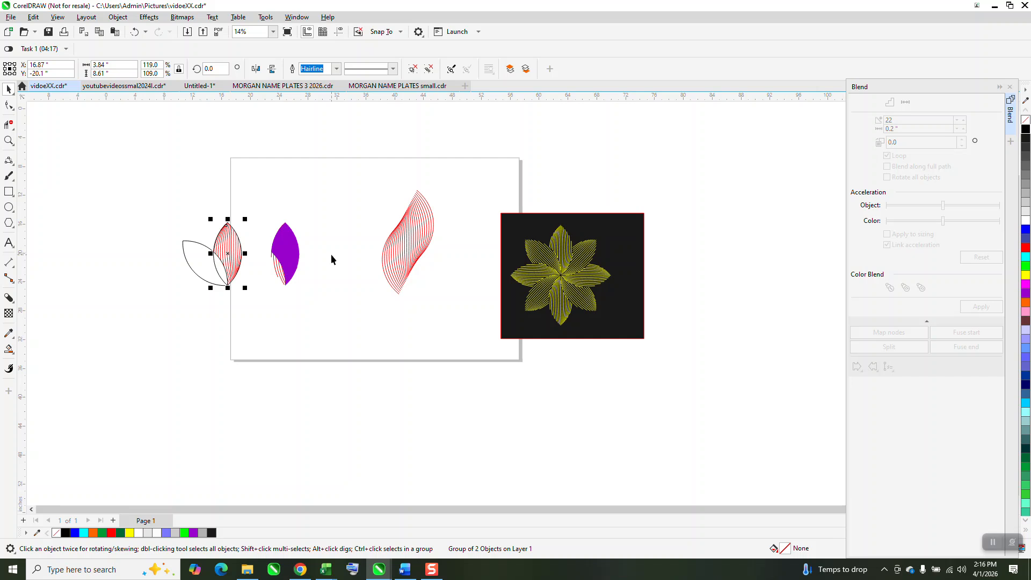
click(9, 141)
click(9, 89)
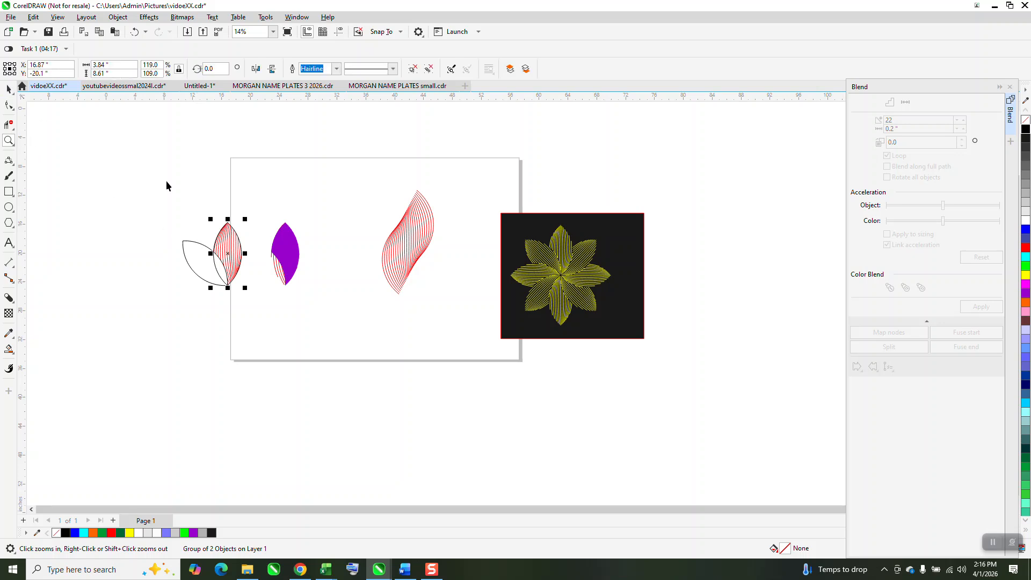
click(209, 264)
click(208, 250)
key(Delete)
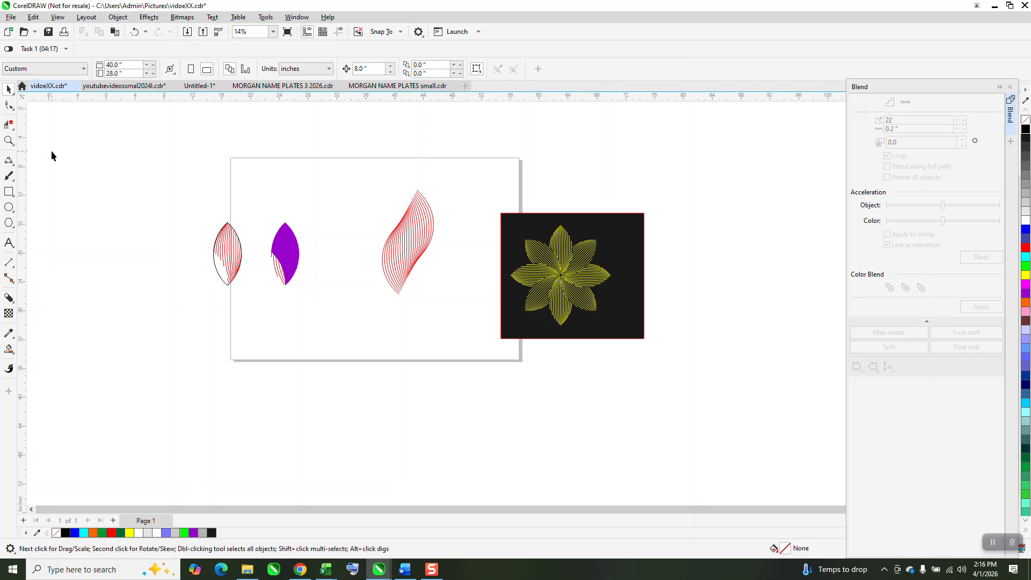
Step: Group the trimmed red lines together with the upright black leaf outline
click(10, 141)
drag(211, 215, 322, 303)
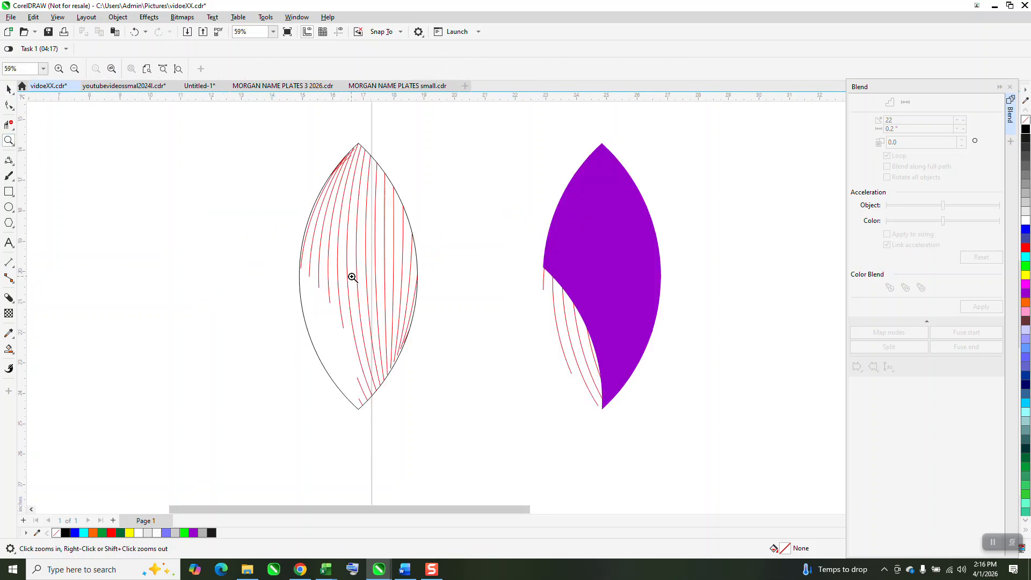
click(9, 89)
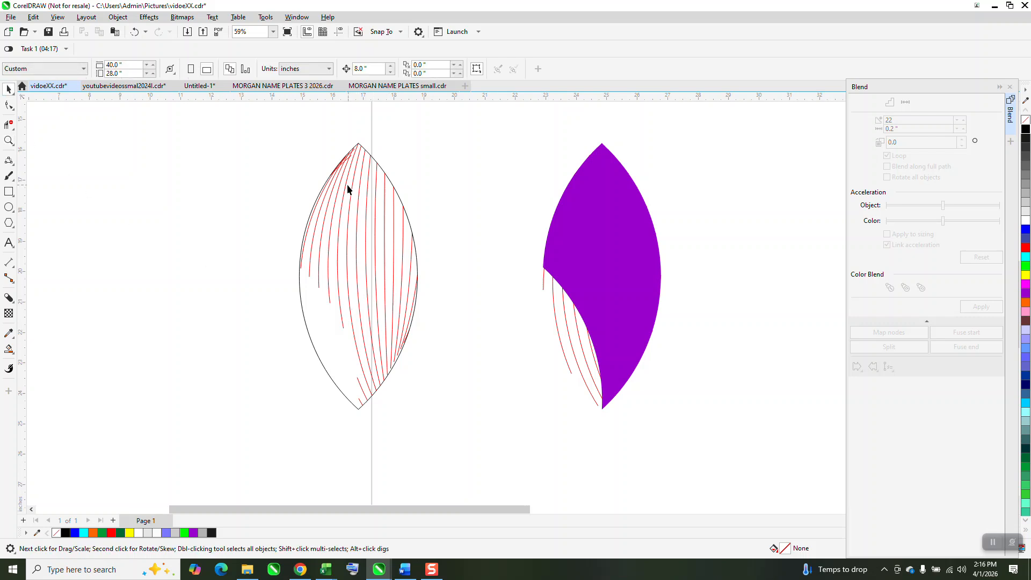
drag(460, 418, 461, 419)
click(9, 140)
drag(313, 145, 387, 192)
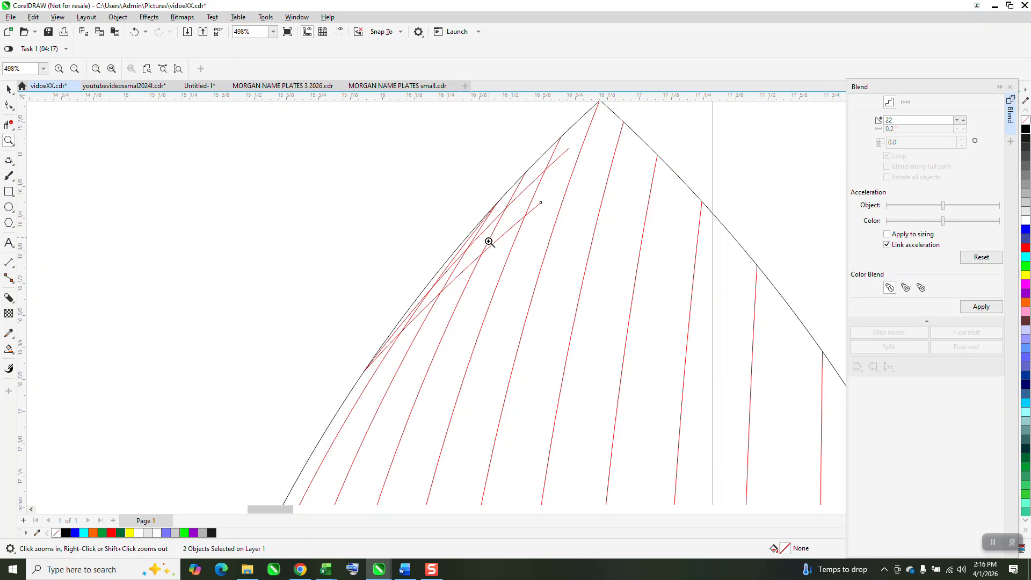
scroll(479, 252, down, 5)
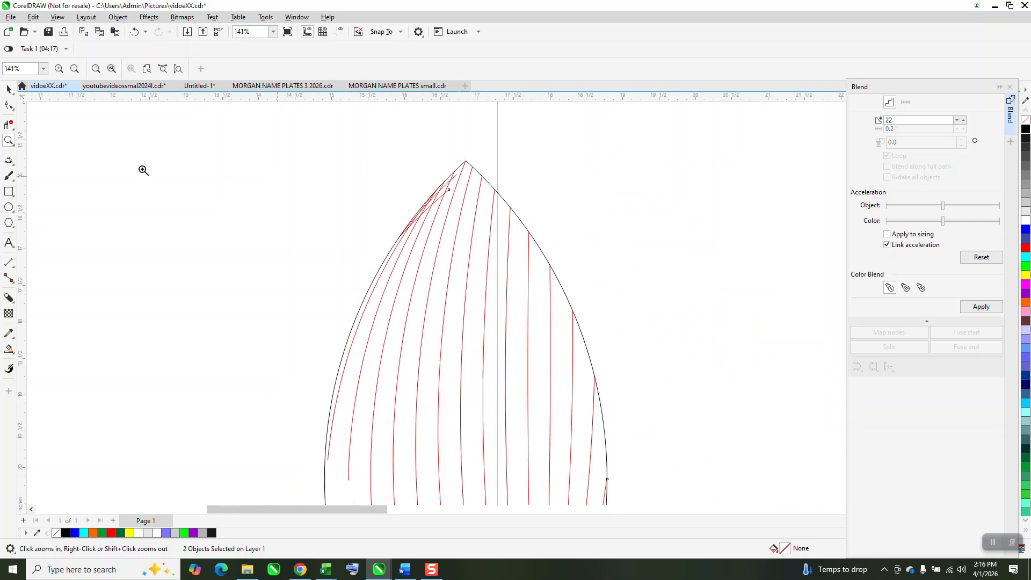
click(8, 89)
scroll(248, 164, down, 2)
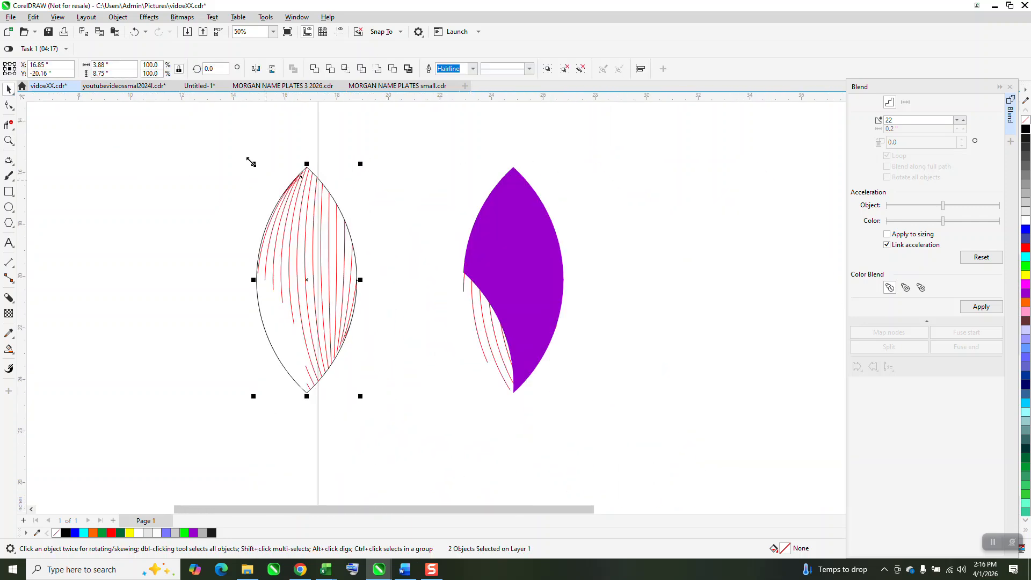
drag(231, 150, 415, 428)
key(ctrl+g)
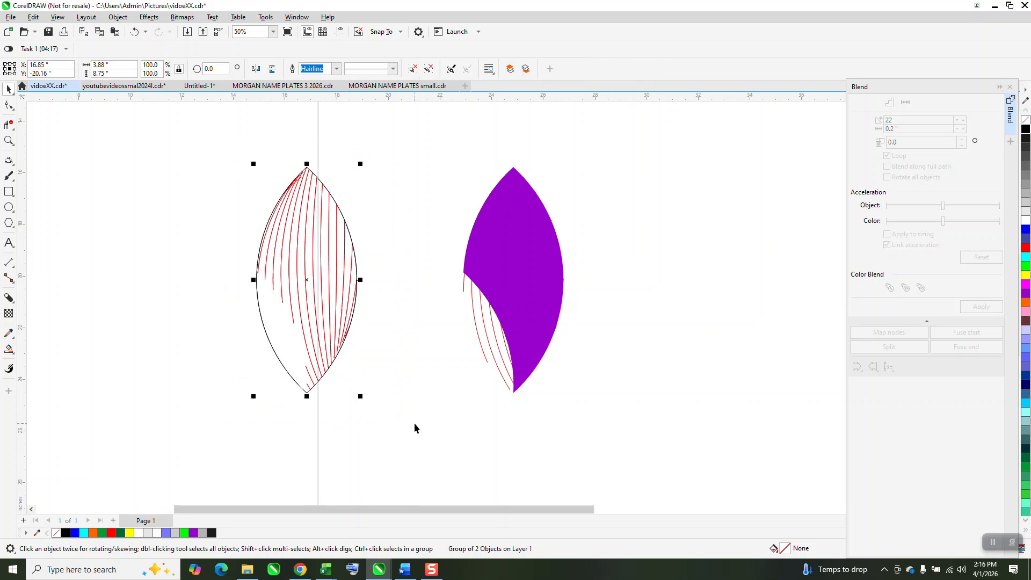
Step: Set the grouped petal's rotation centre at its lower tip and rotate a copy by 45 degrees
click(319, 290)
mouse_move(307, 280)
mouse_down()
mouse_move(333, 384)
mouse_move(307, 394)
mouse_up()
click(212, 68)
text(45)
key(Return)
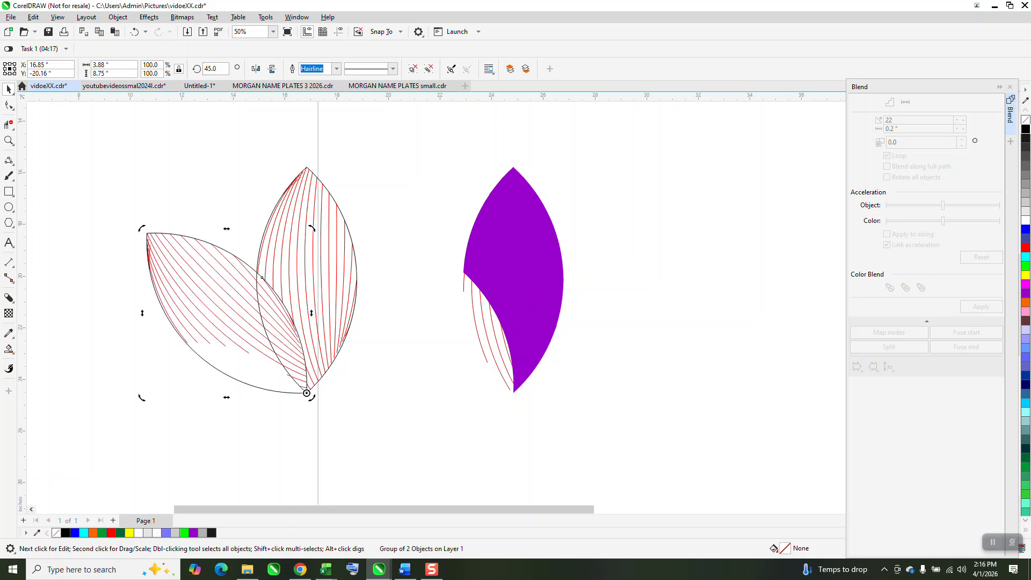
Step: Repeat the 45-degree rotated copy around the shared tip until the flower has eight petals
key(ctrl+d)
key(ctrl+d)
key(ctrl+d)
key(ctrl+d)
key(ctrl+d)
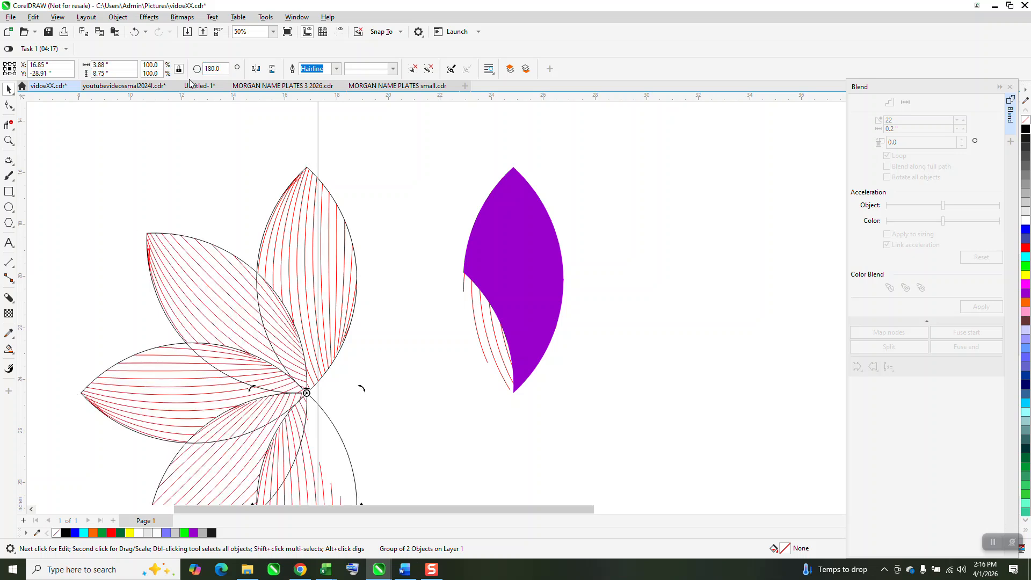
key(ctrl+d)
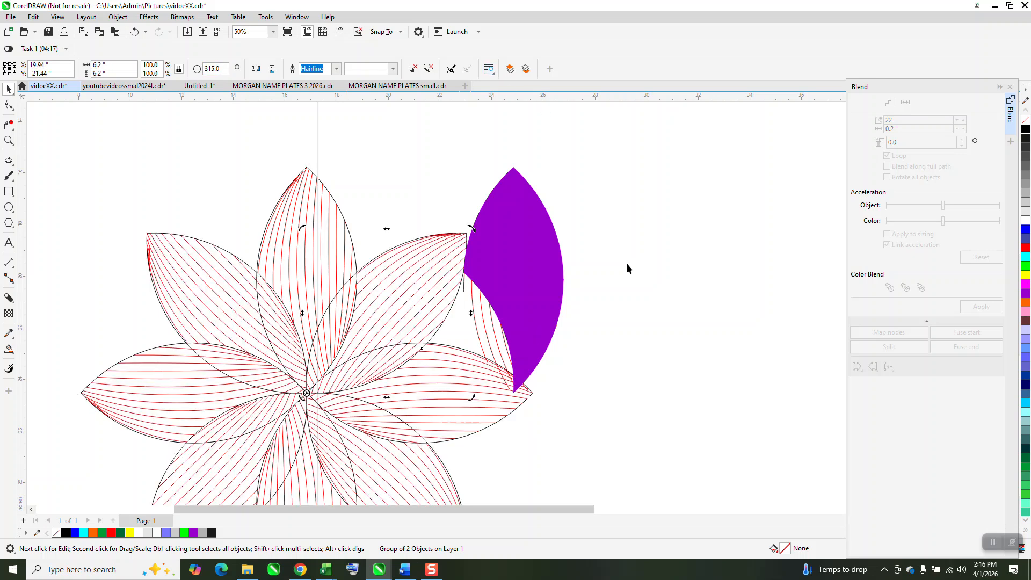
Step: Delete the purple shape and the leftover red-lined petal beside the flower
drag(546, 268, 704, 253)
key(Delete)
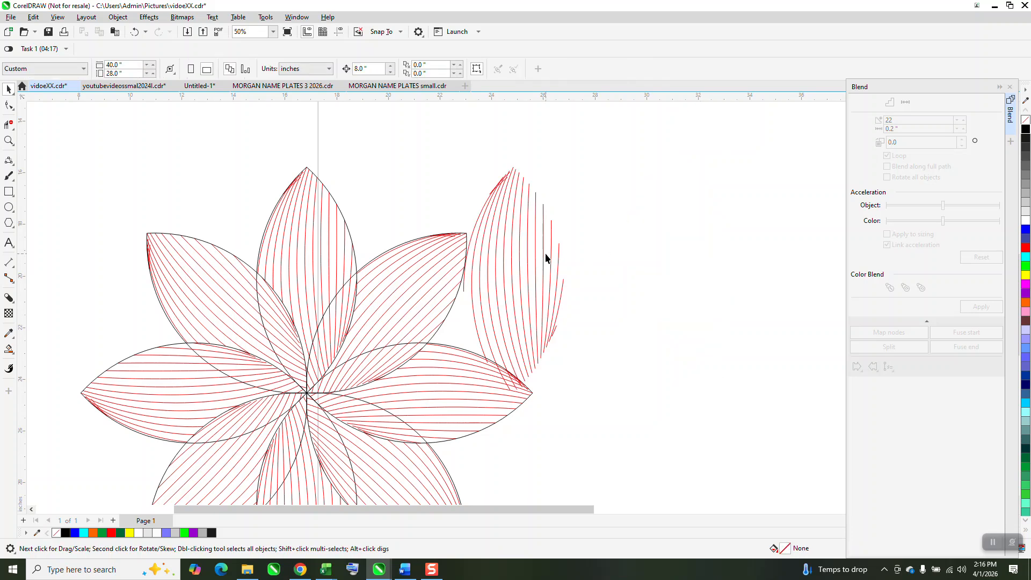
click(538, 261)
key(Delete)
scroll(554, 205, down, 2)
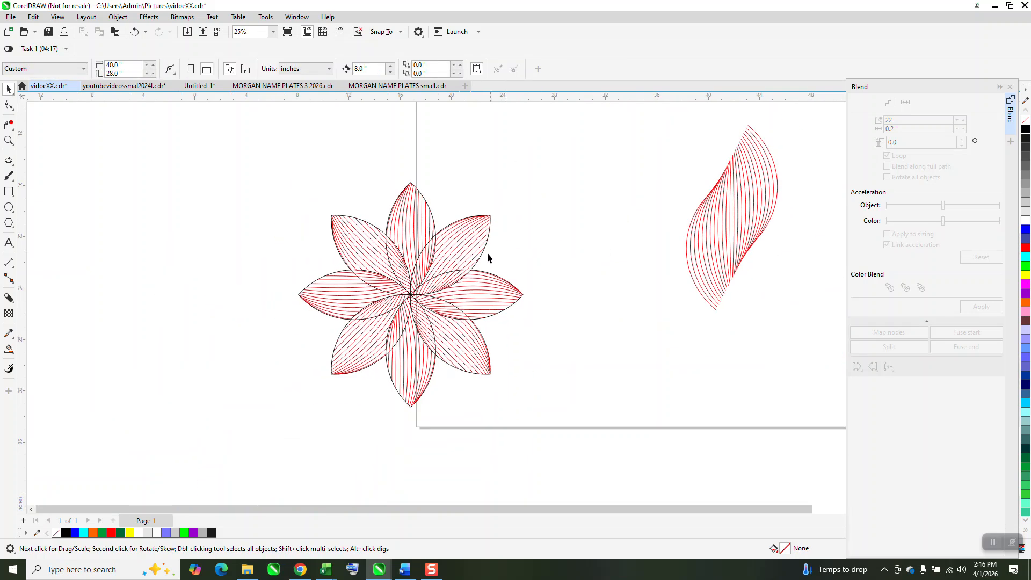
Step: Colour the outlines of all eight petals yellow
drag(226, 132, 602, 445)
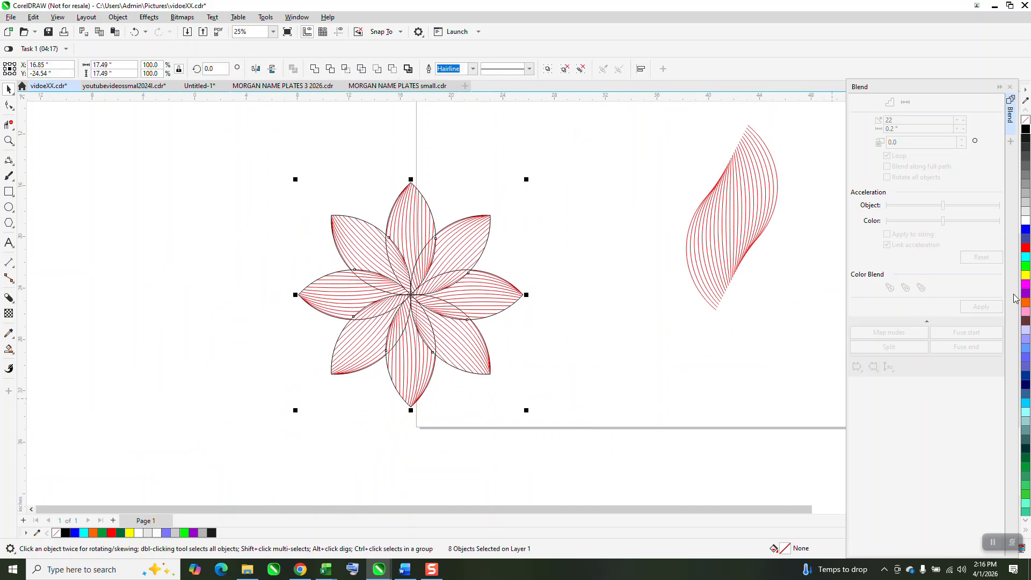
right_click(1026, 276)
scroll(654, 361, down, 1)
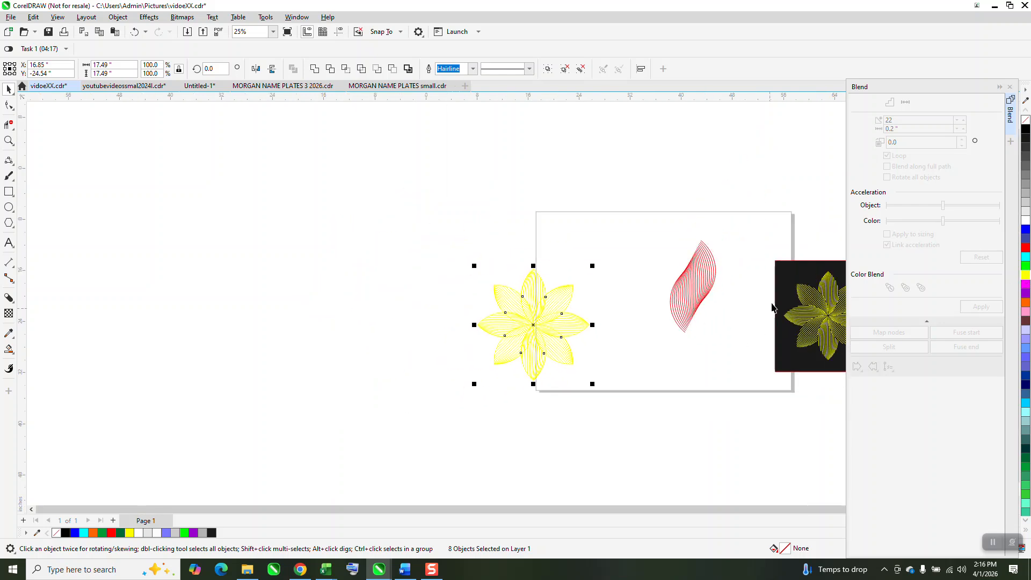
Step: Move the dark rectangle from the reference design behind the yellow flower
drag(787, 291, 474, 293)
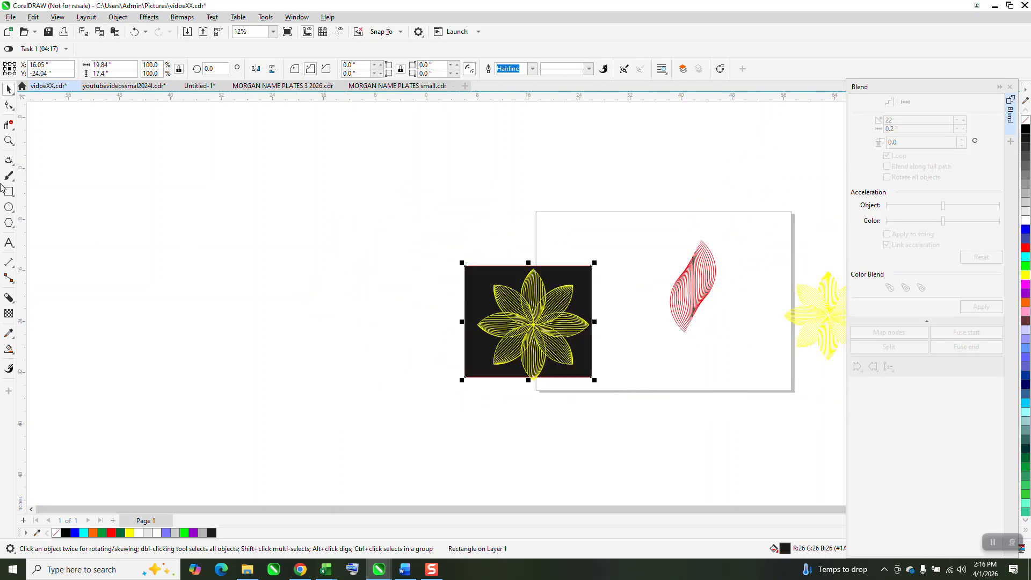
click(9, 141)
drag(465, 257, 621, 403)
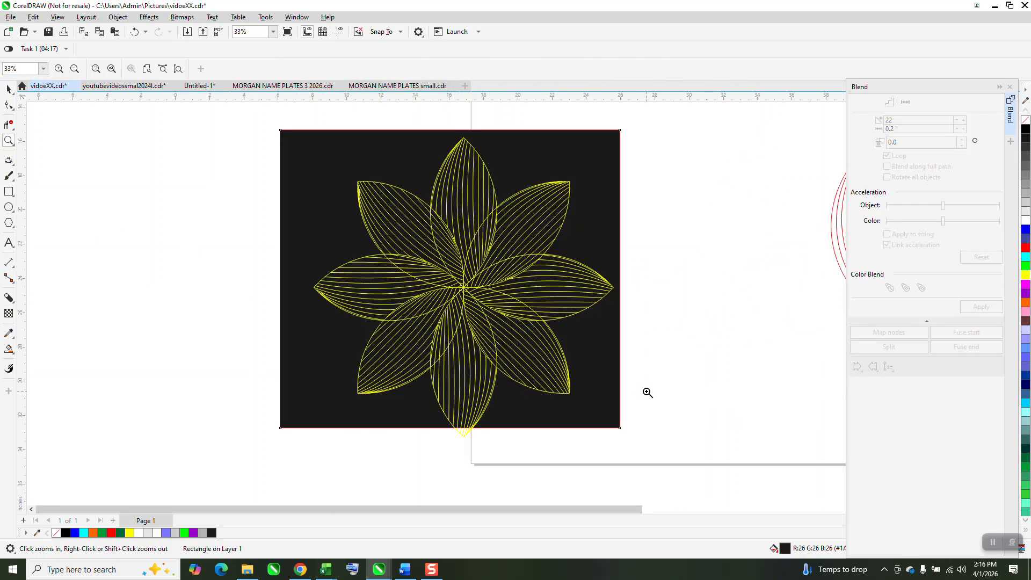
scroll(636, 389, down, 2)
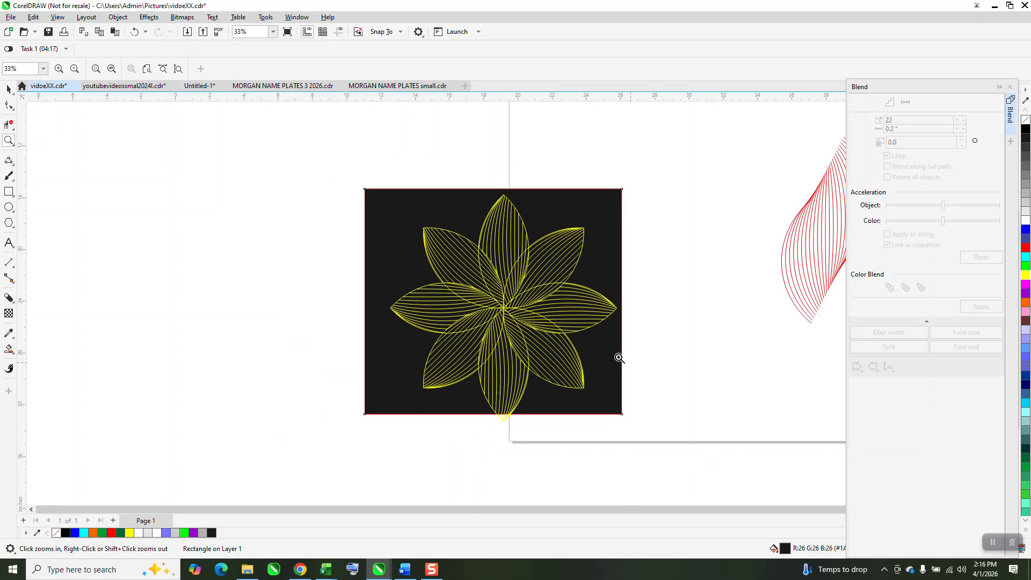
Step: Stretch the dark background rectangle leftward to a width of about 45 inches
click(8, 88)
click(473, 197)
click(454, 241)
drag(422, 315, 176, 315)
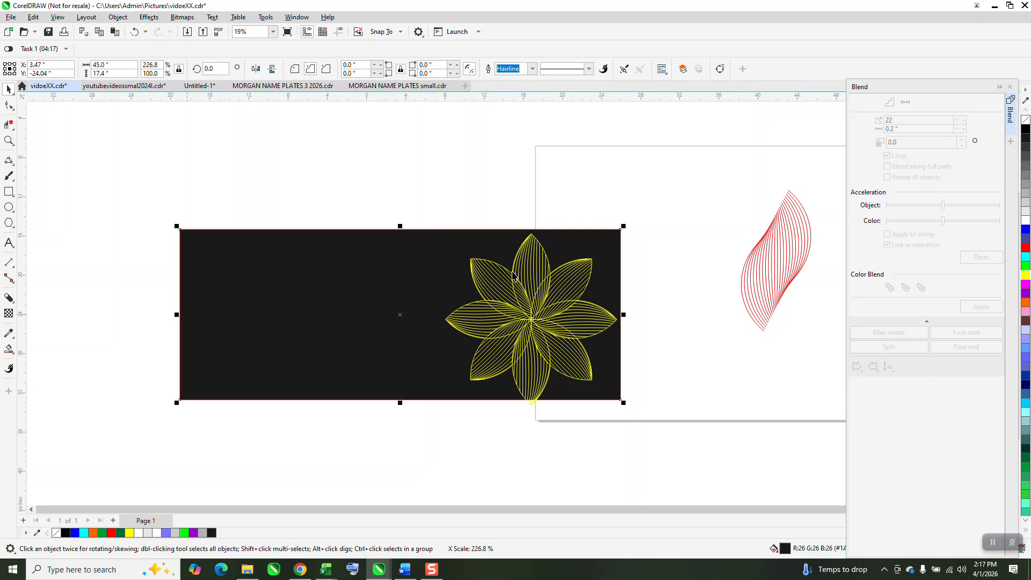
Step: Delete the dark background rectangle behind the yellow flower
click(541, 262)
click(429, 244)
key(Delete)
drag(669, 433, 668, 433)
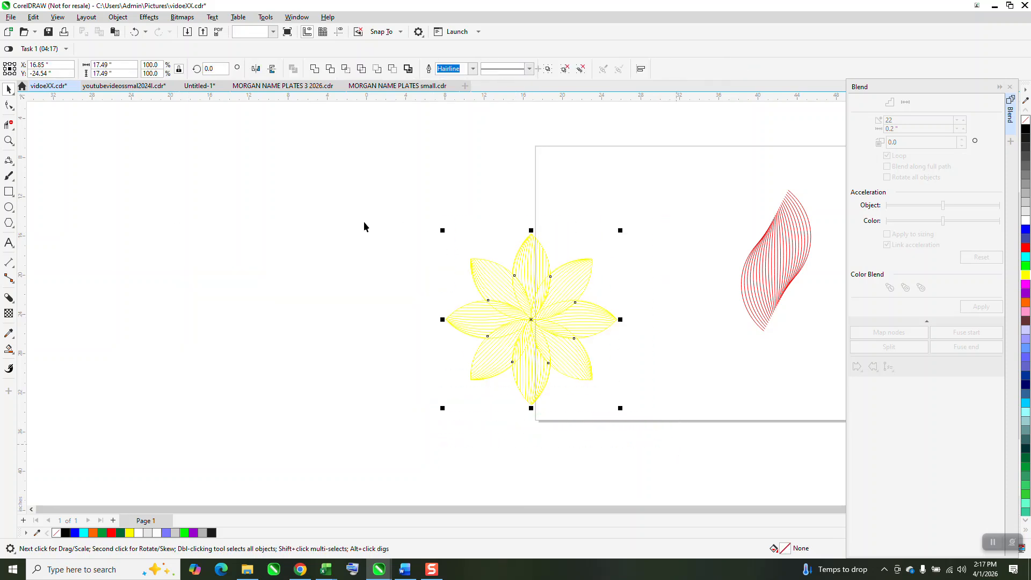
Step: Undo the dark rectangle's deletion, stretching and move, and the yellow outline colour of the petals
click(135, 32)
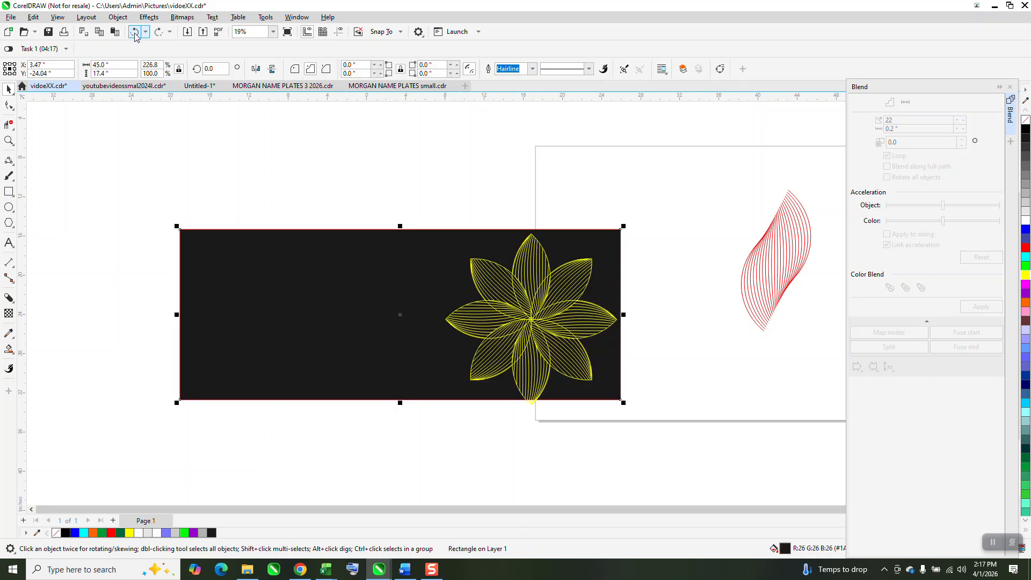
click(134, 32)
click(134, 32)
click(134, 33)
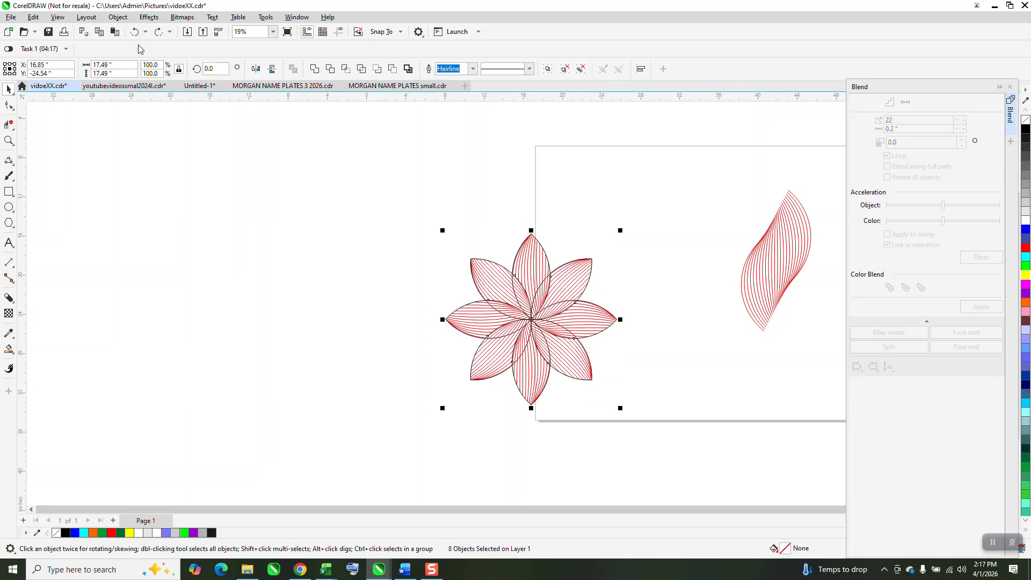
Step: Ungroup all the objects of the eight-petal flower
drag(591, 404, 591, 404)
click(118, 16)
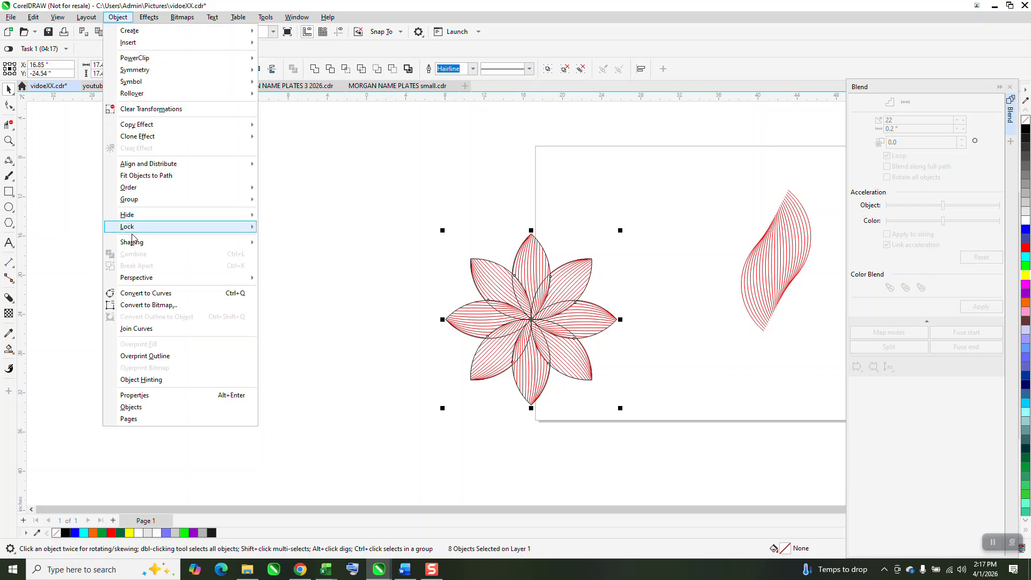
mouse_move(151, 199)
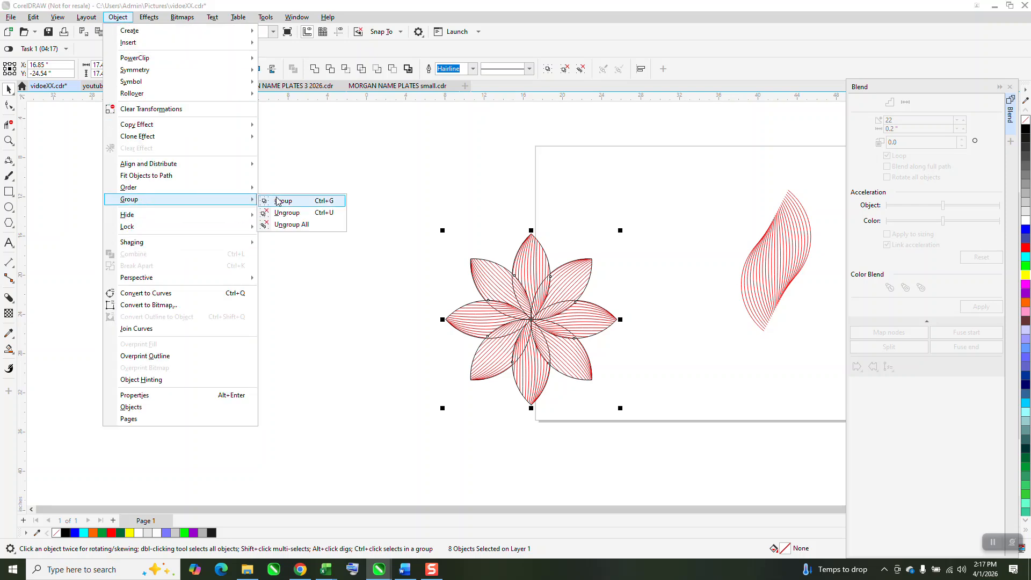
click(285, 225)
scroll(258, 229, down, 3)
drag(461, 192, 628, 324)
key(Delete)
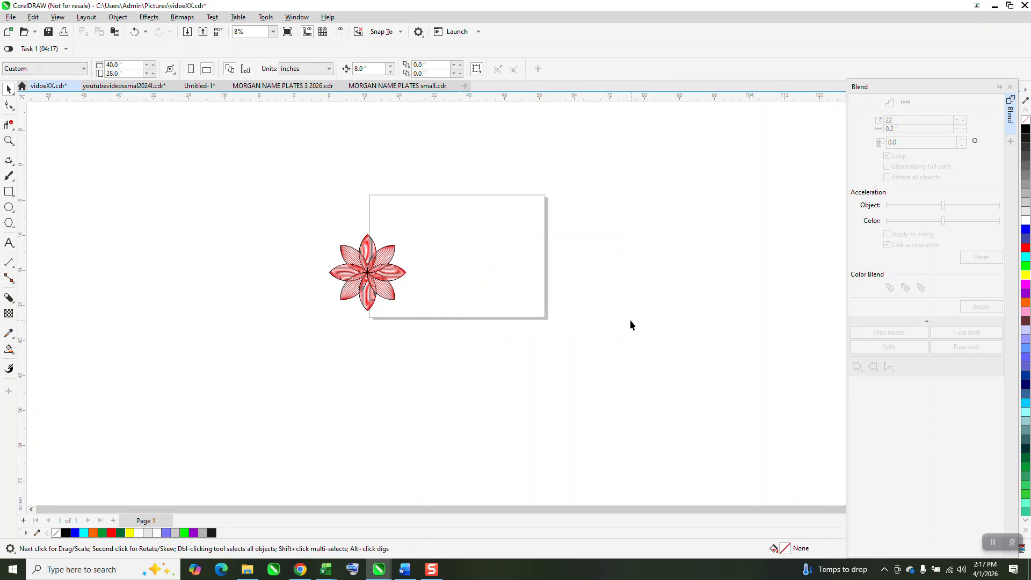
click(134, 35)
Step: Delete the dark rectangle, the yellow reference flower and the red blended shape
click(677, 219)
click(613, 239)
key(Delete)
drag(532, 208, 670, 338)
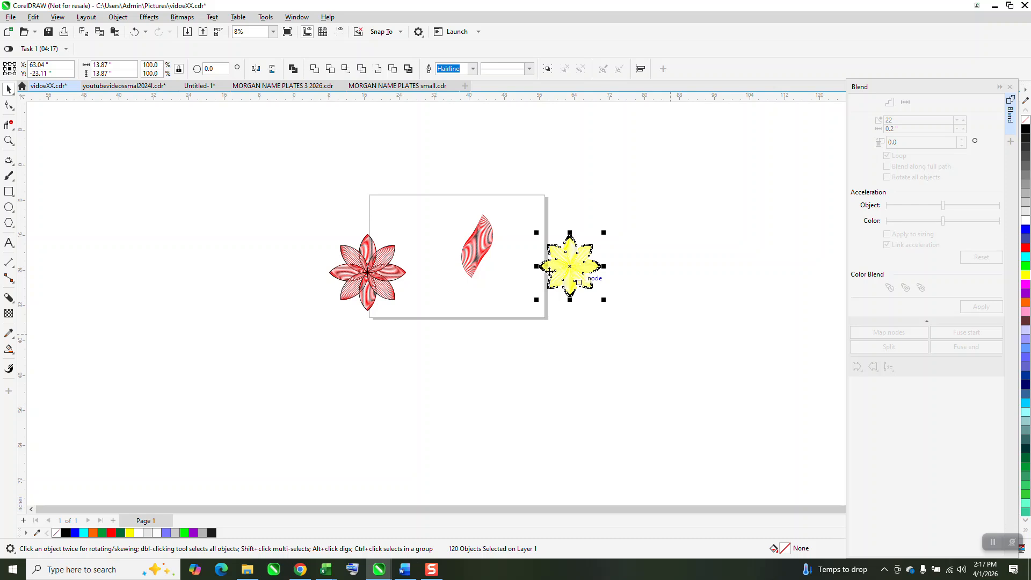
drag(446, 197, 665, 351)
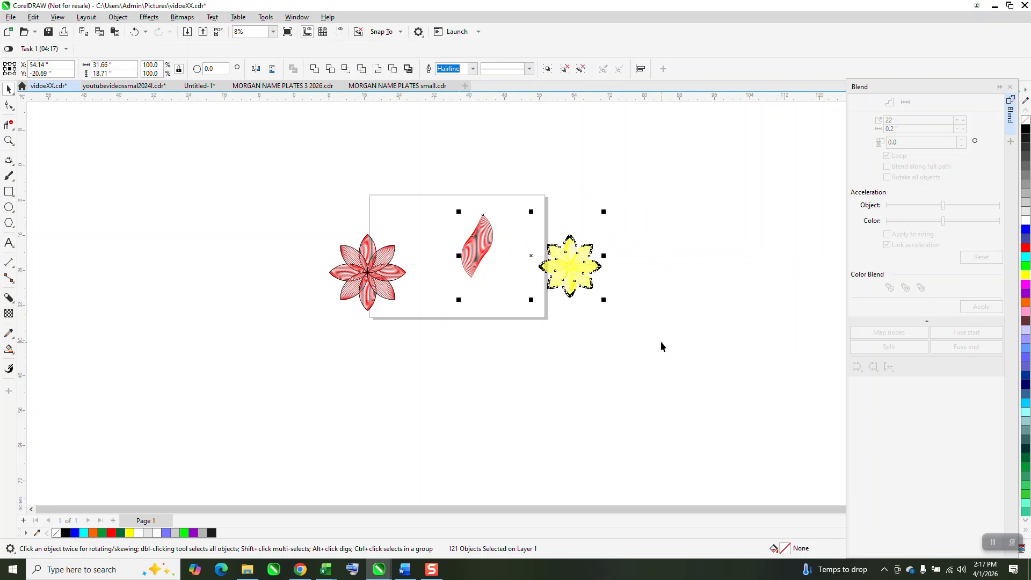
key(Delete)
Step: Open Find and Replace for objects and close the Blend settings
click(15, 144)
drag(326, 226, 471, 319)
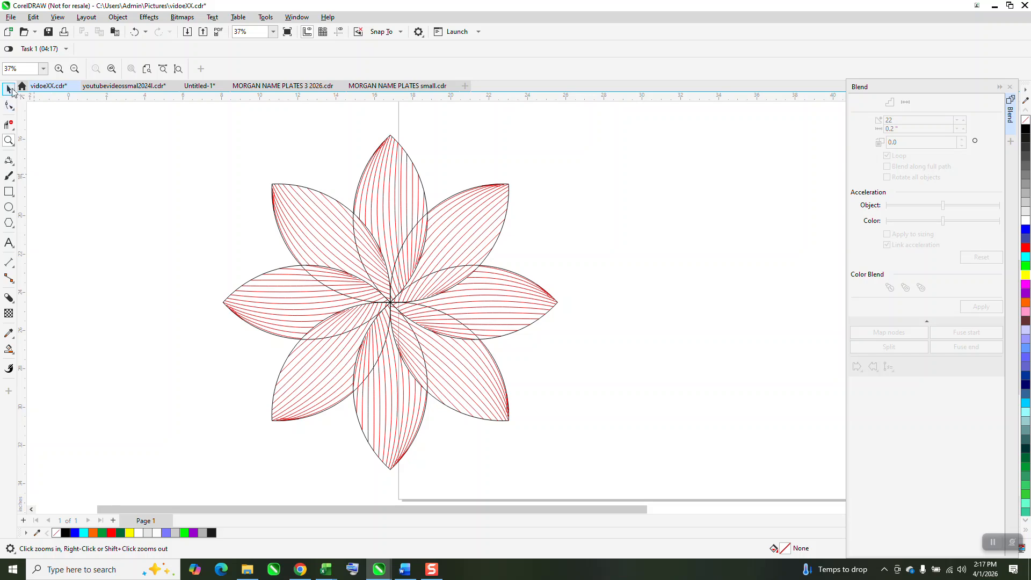
click(32, 17)
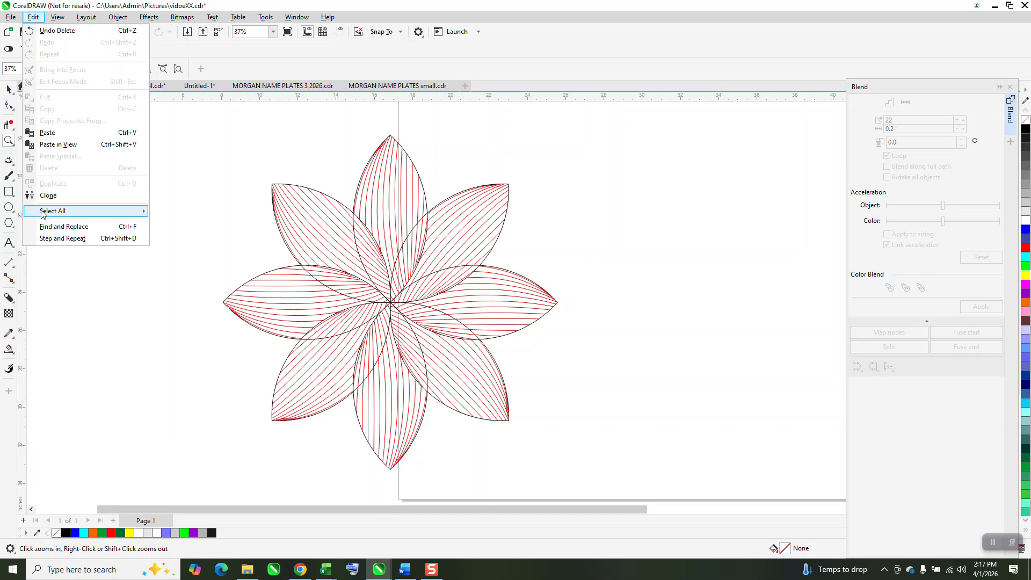
click(56, 228)
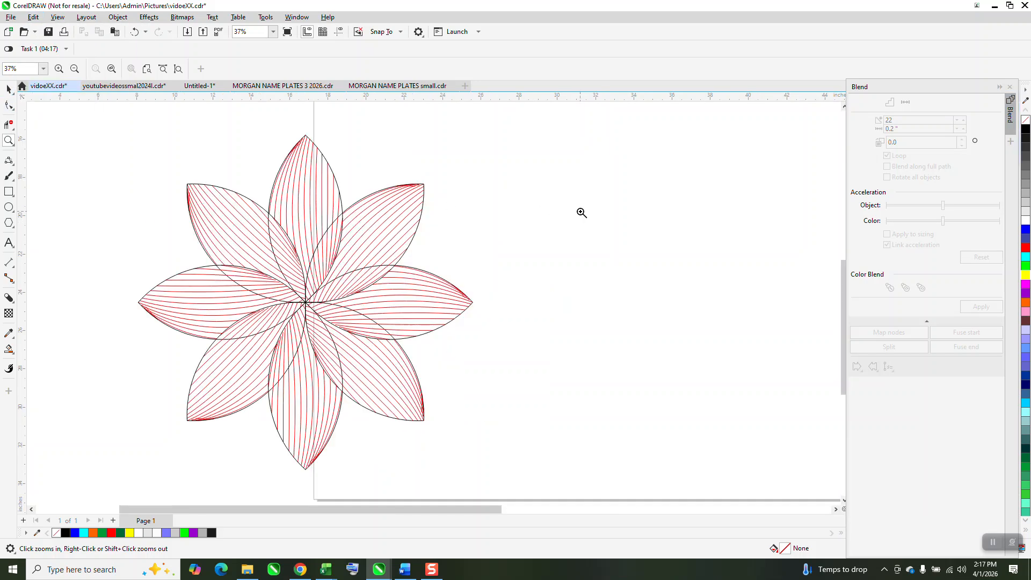
click(1011, 88)
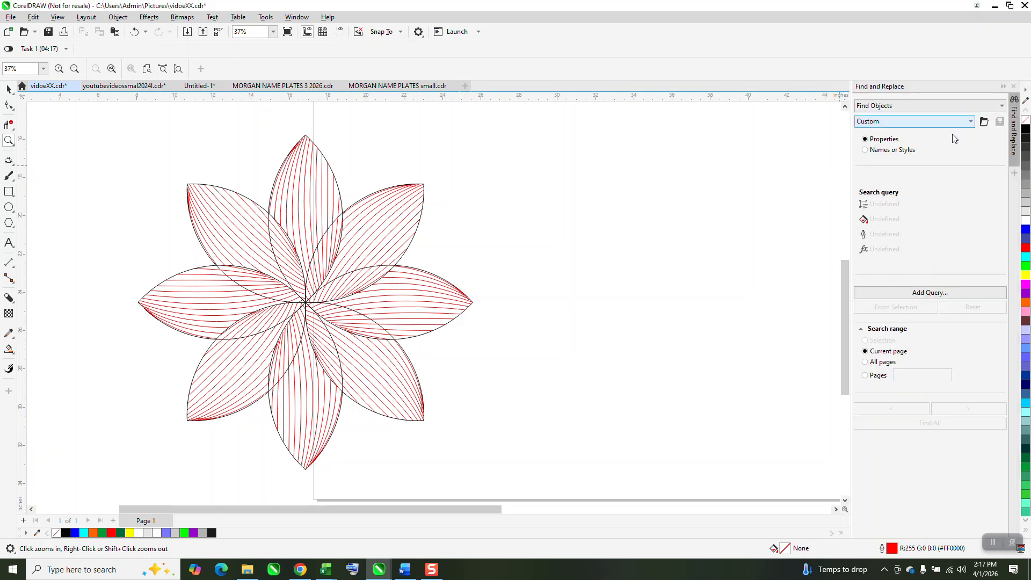
Step: Build a search query from one black petal outline and find all matching curves on the current page
click(8, 89)
click(413, 239)
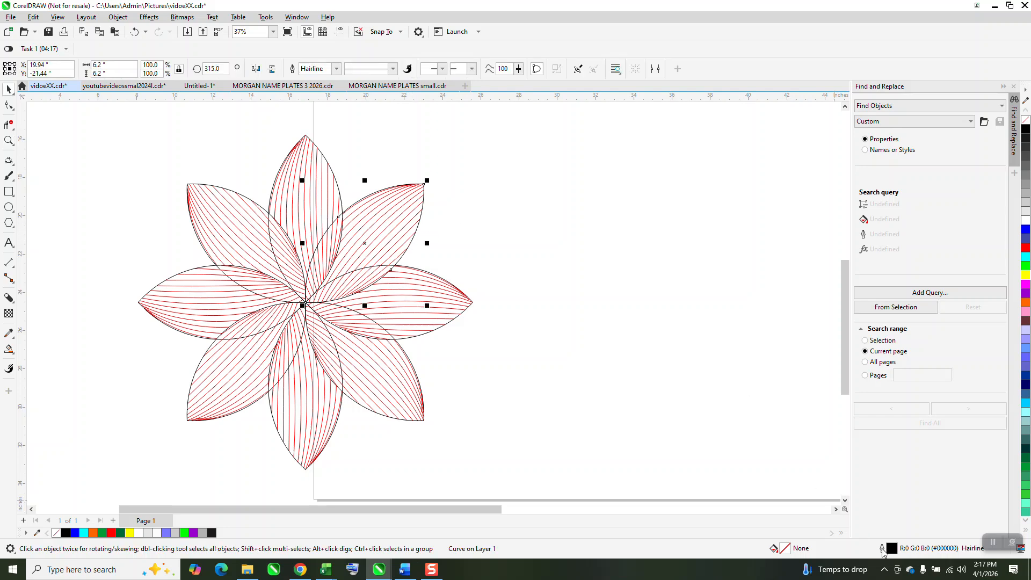
click(881, 308)
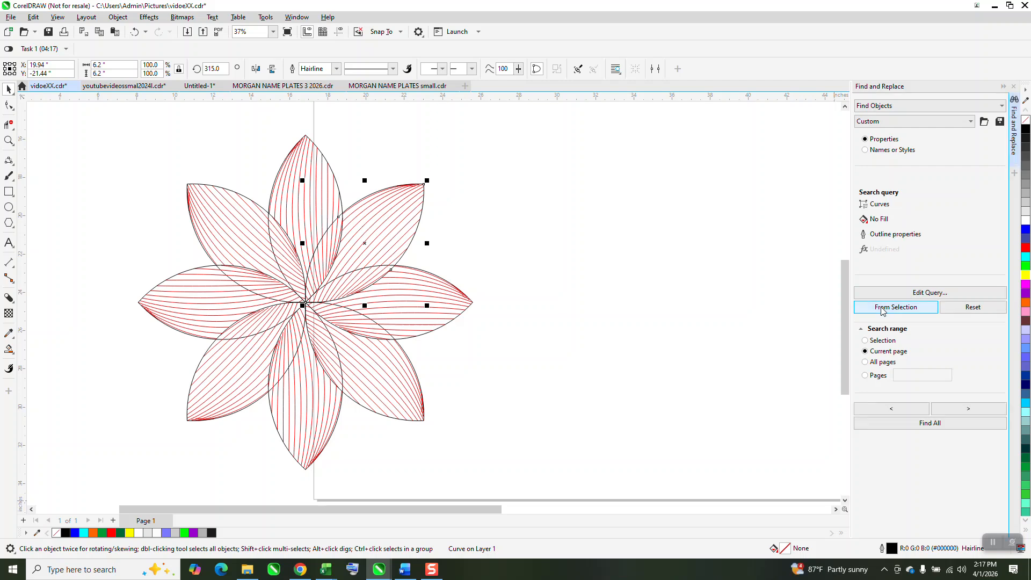
click(940, 424)
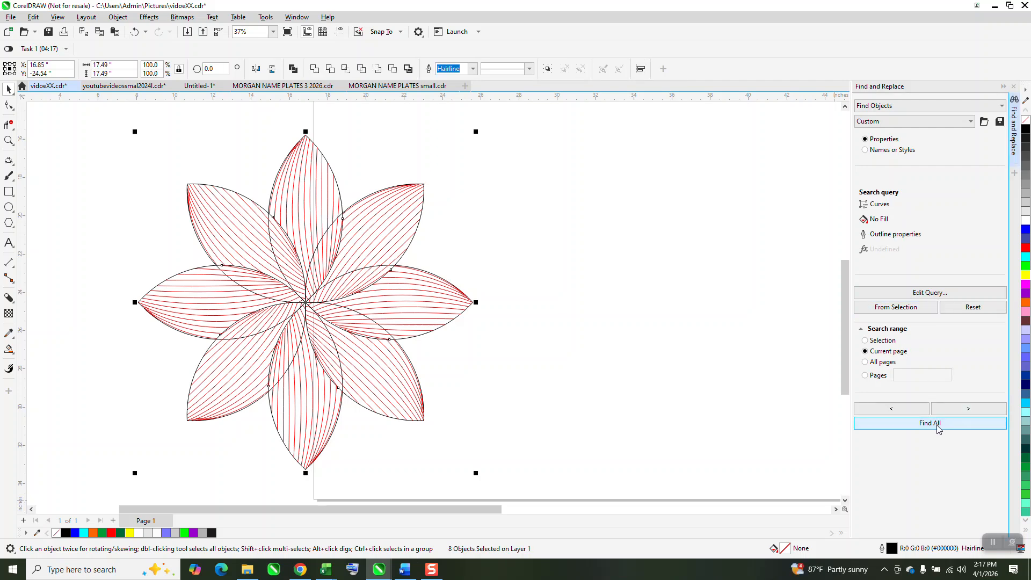
Step: Delete the eight black petal outlines found by the search
key(Delete)
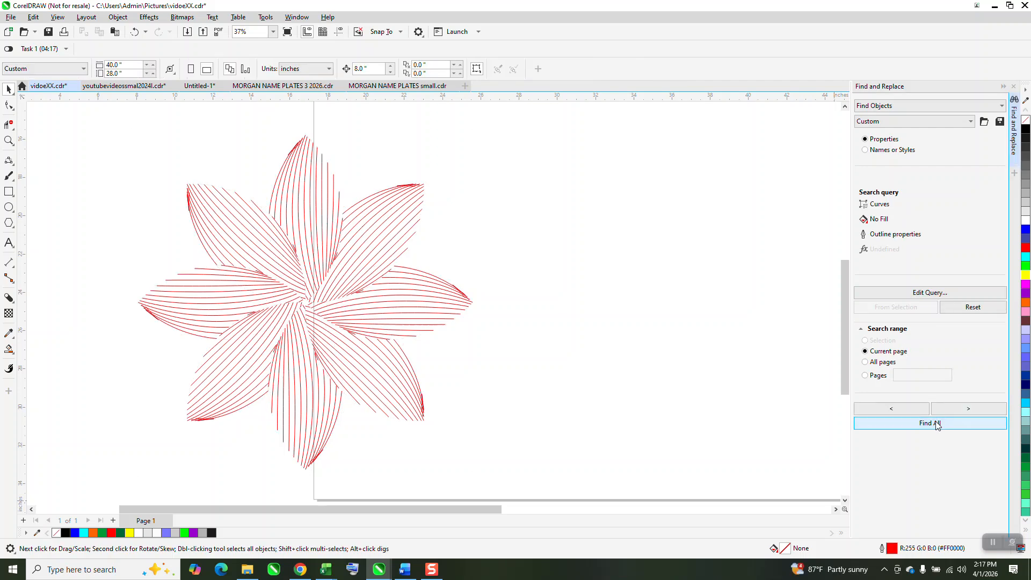
scroll(723, 431, down, 4)
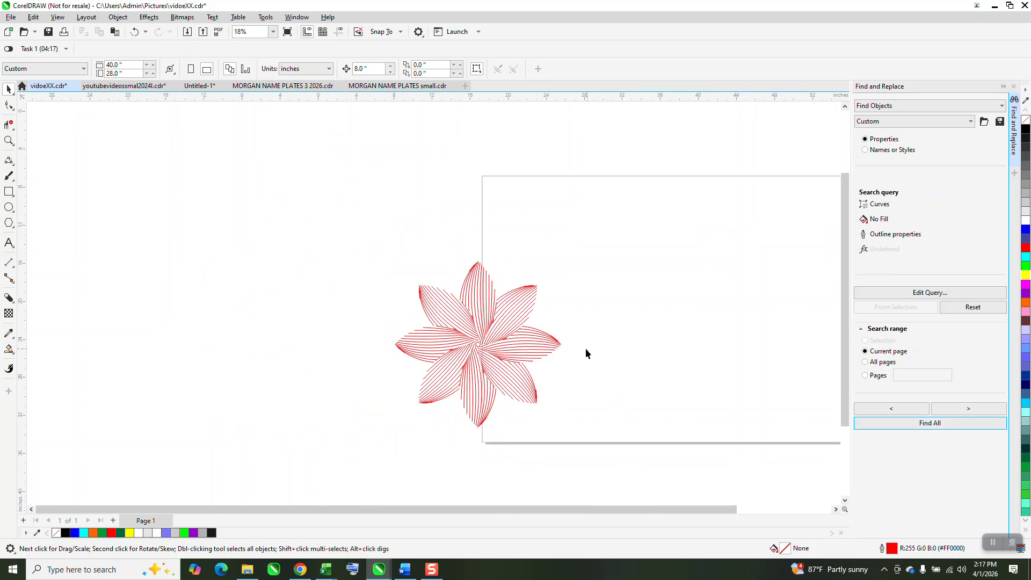
Step: Group the remaining red petal lines and colour their outlines yellow
mouse_move(360, 243)
mouse_down()
mouse_move(616, 436)
mouse_move(624, 429)
mouse_up()
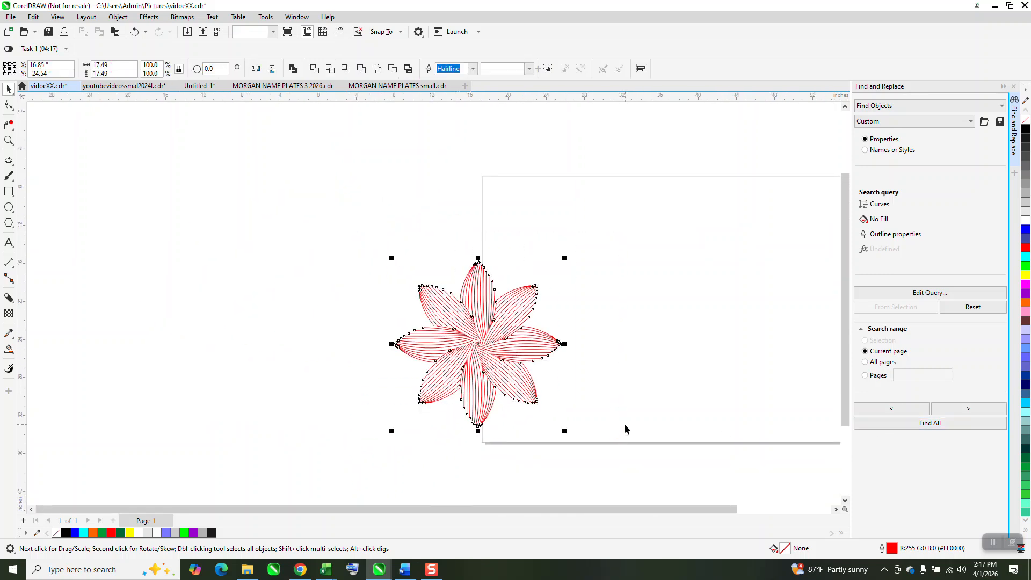
key(ctrl+g)
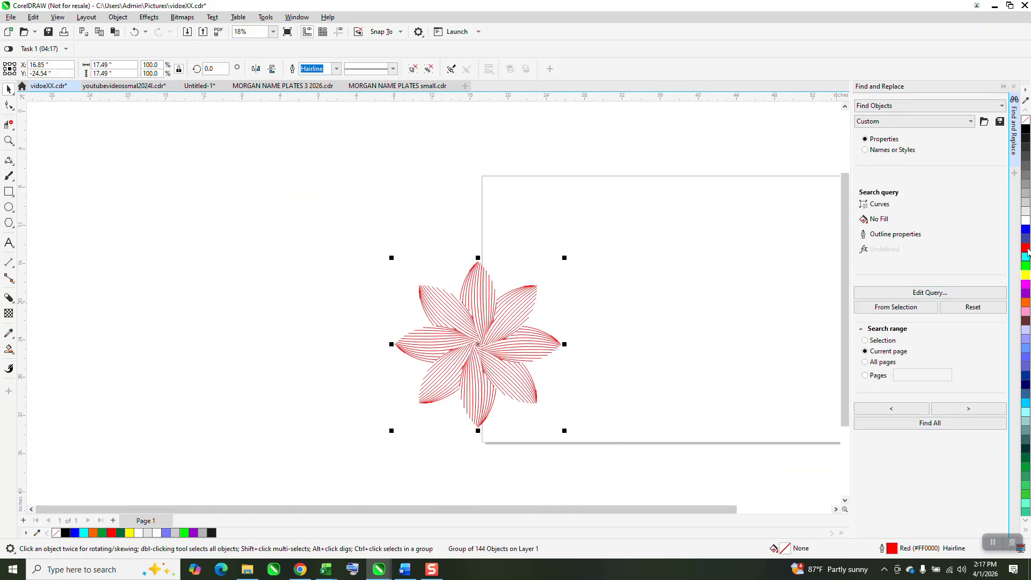
right_click(1026, 276)
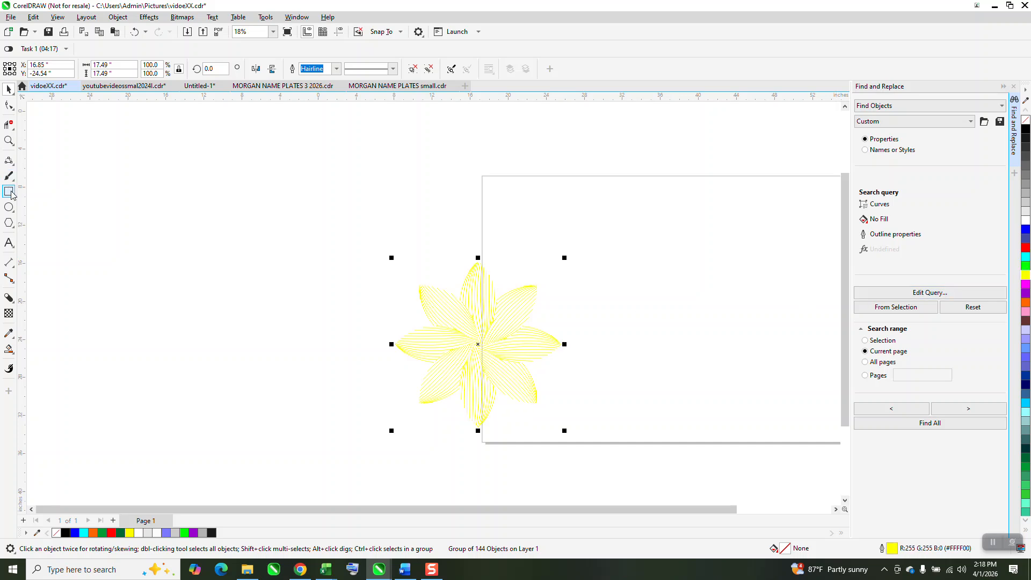
Step: Draw a black-filled rectangle about 31.4 by 22.98 inches around the flower and order it behind the flower
drag(334, 226, 634, 445)
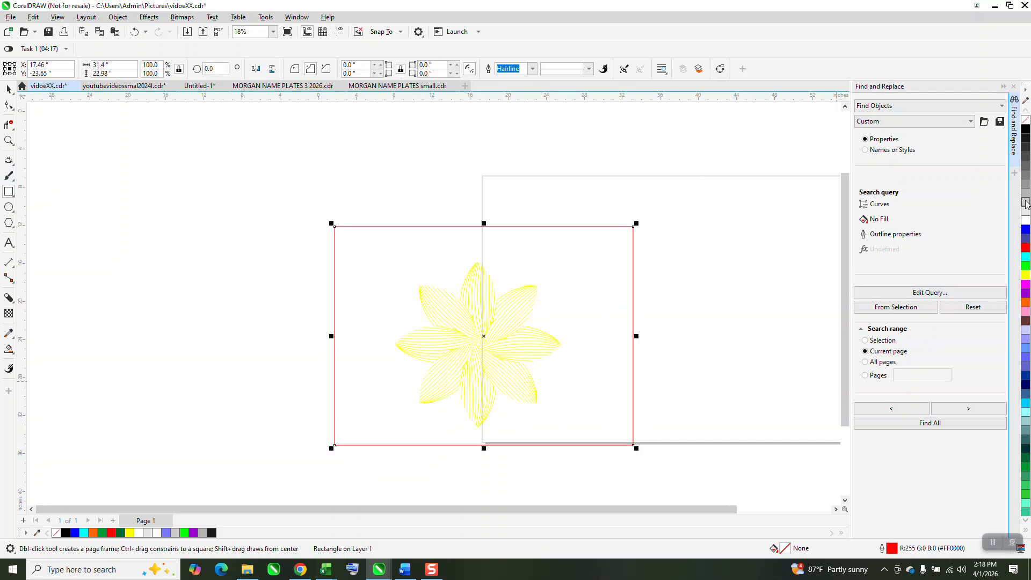
click(1026, 132)
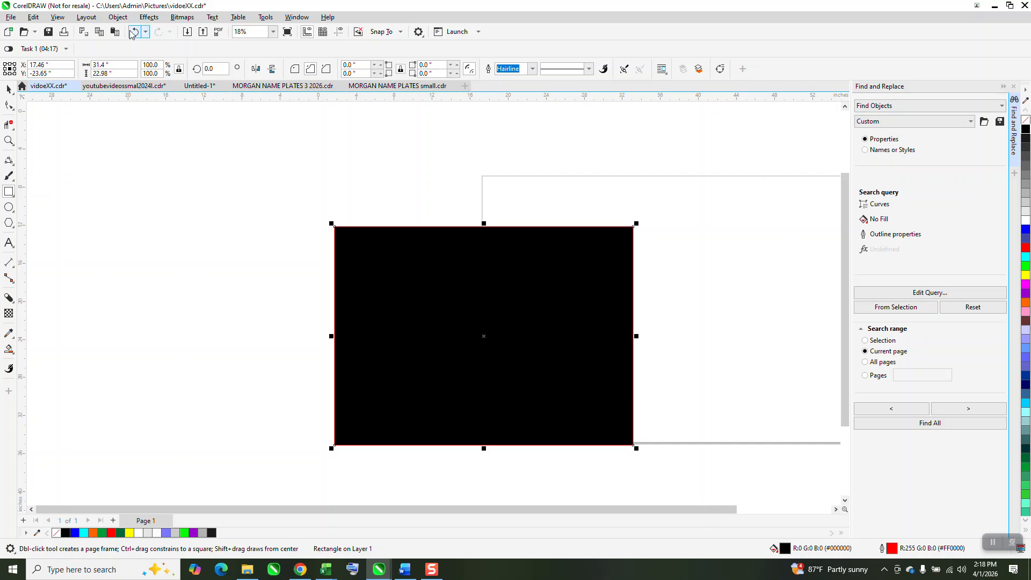
click(117, 17)
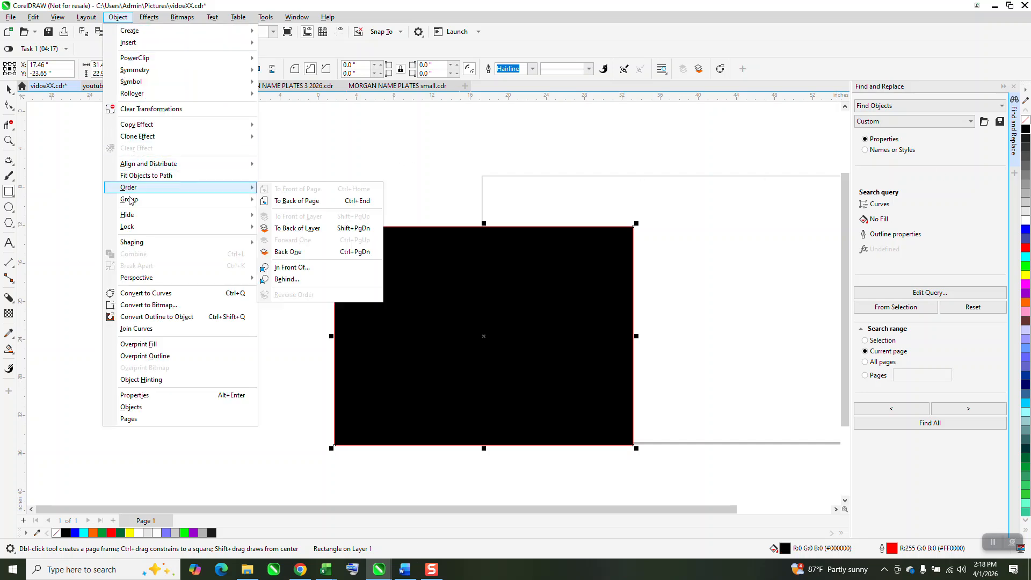
mouse_move(131, 199)
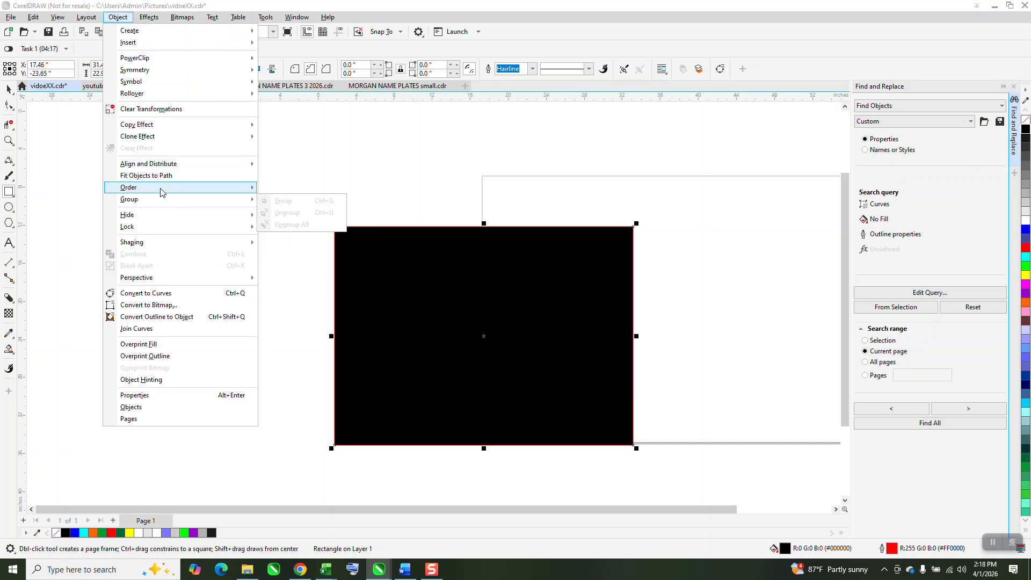
mouse_move(194, 189)
click(279, 208)
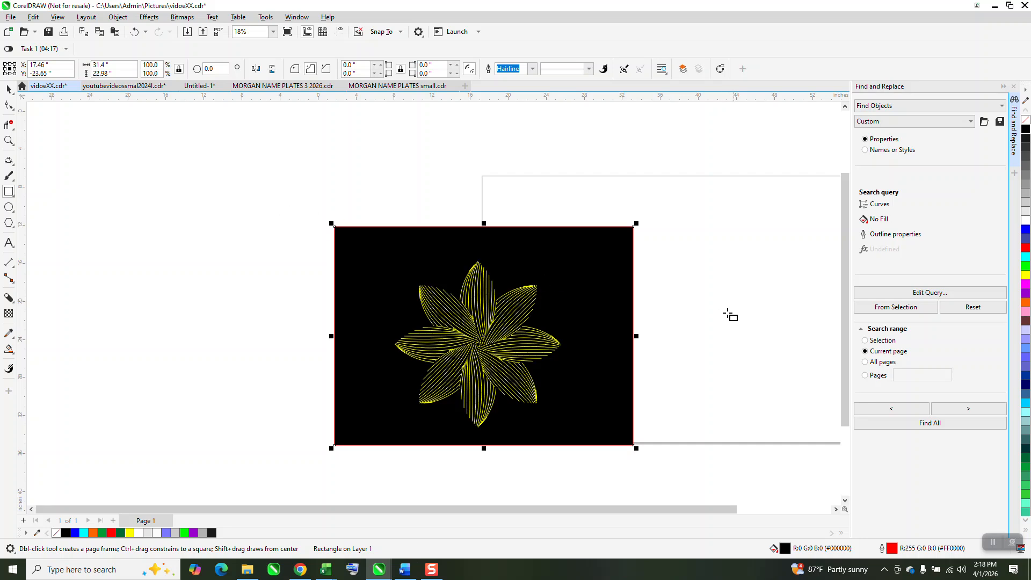
Step: Paste the smaller yellow reference flower and move it next to the flower on the black rectangle
click(9, 89)
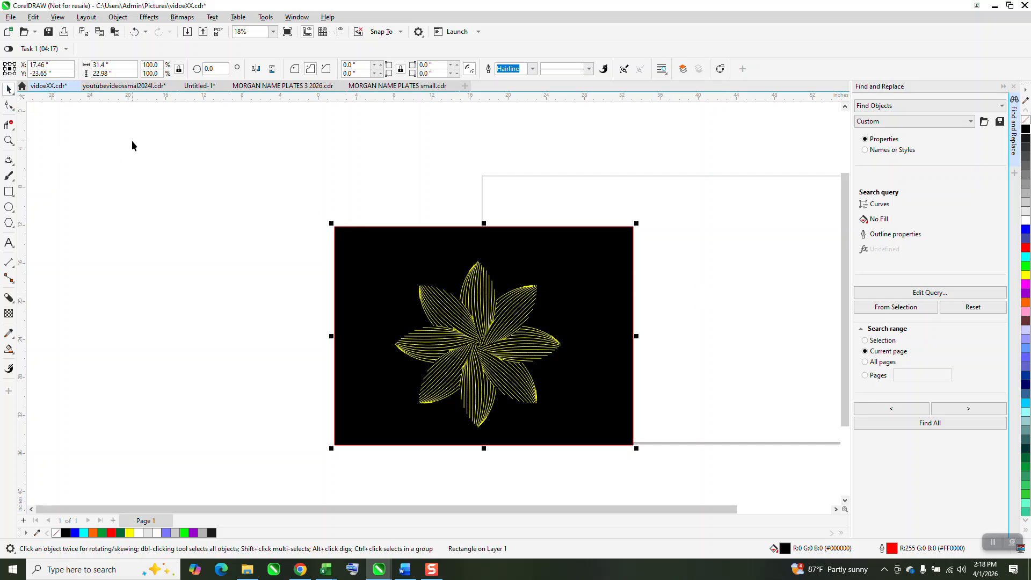
right_click(134, 142)
click(161, 222)
scroll(156, 214, down, 1)
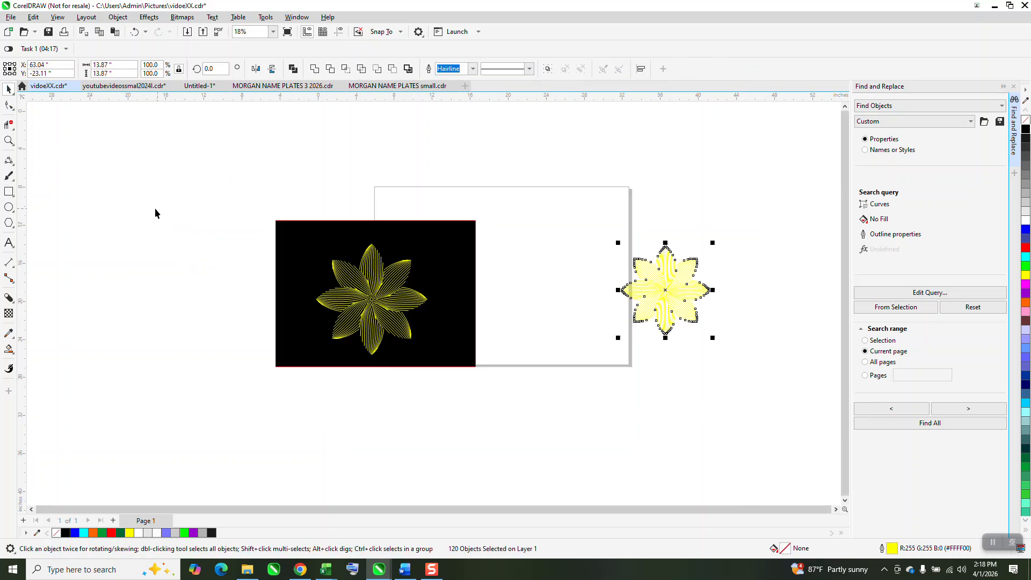
drag(542, 266, 405, 270)
Step: Examine the petal lines and edges of the flower on the black background up close
click(9, 141)
drag(260, 207, 532, 361)
drag(167, 207, 356, 384)
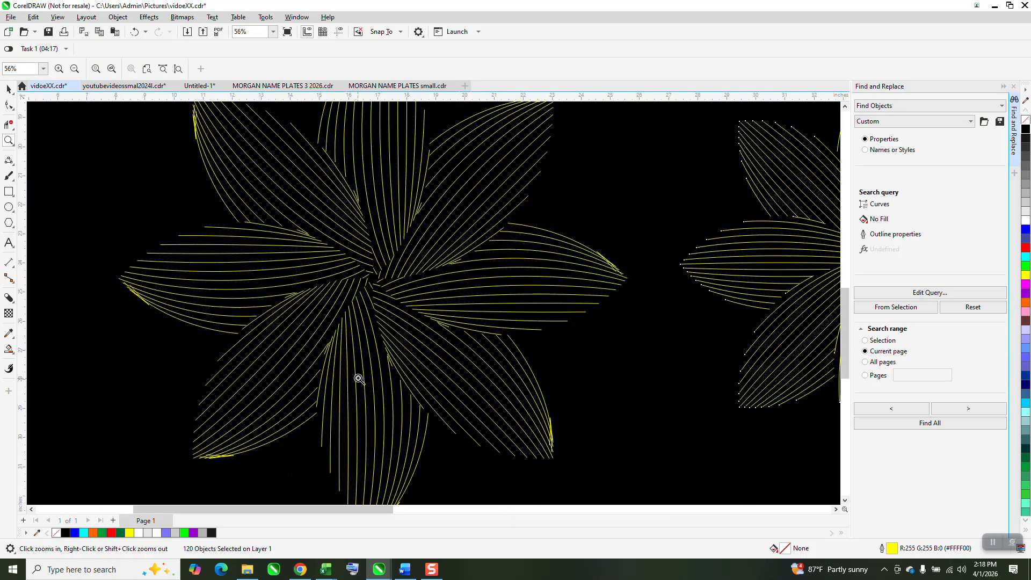
scroll(356, 374, down, 1)
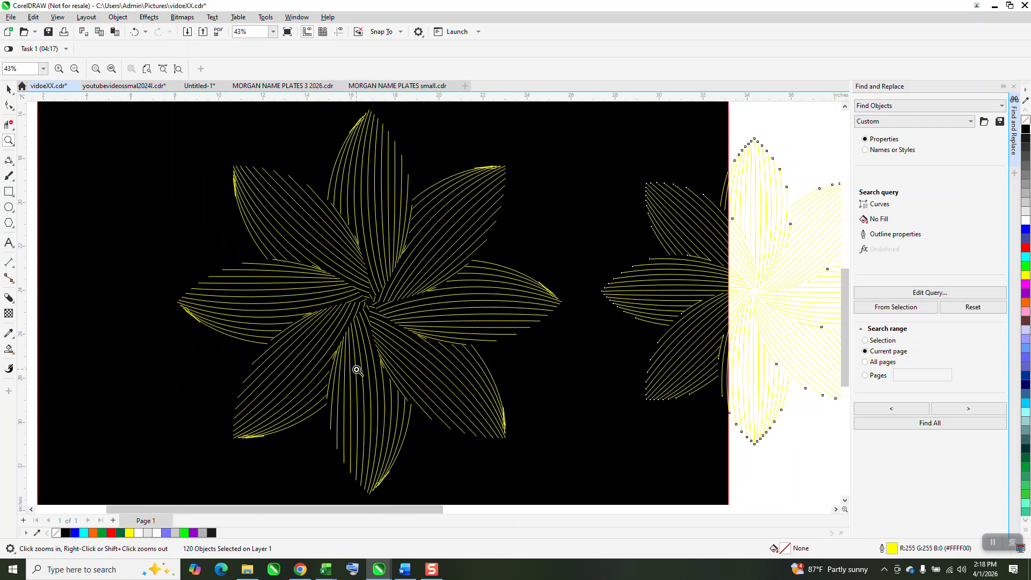
scroll(356, 282, down, 2)
drag(261, 188, 351, 256)
scroll(424, 258, down, 6)
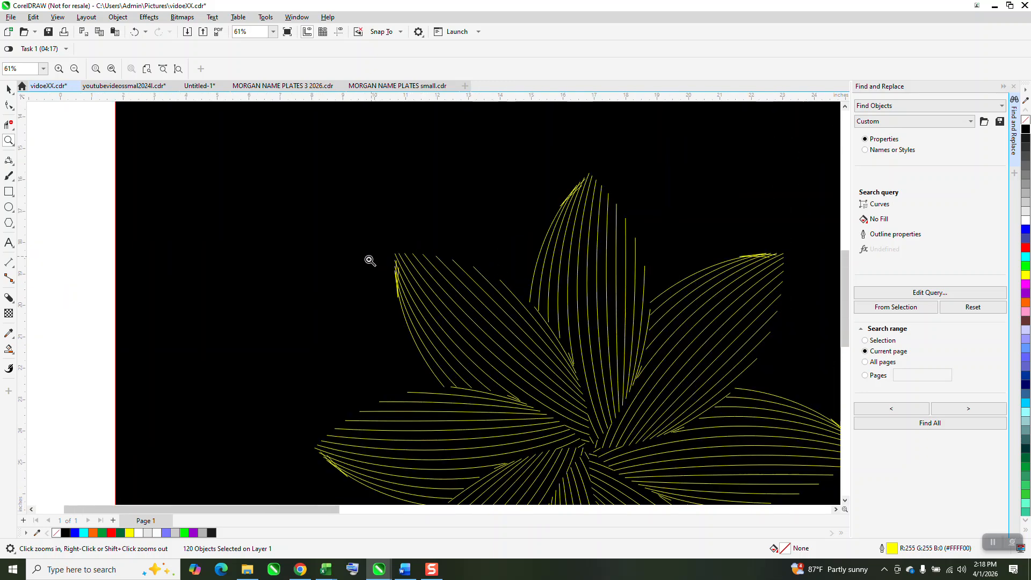
scroll(370, 254, down, 2)
drag(544, 233, 700, 394)
scroll(558, 328, down, 1)
Step: Widen the black rectangle to about 41.56 inches so it backs both flowers
click(9, 89)
click(421, 150)
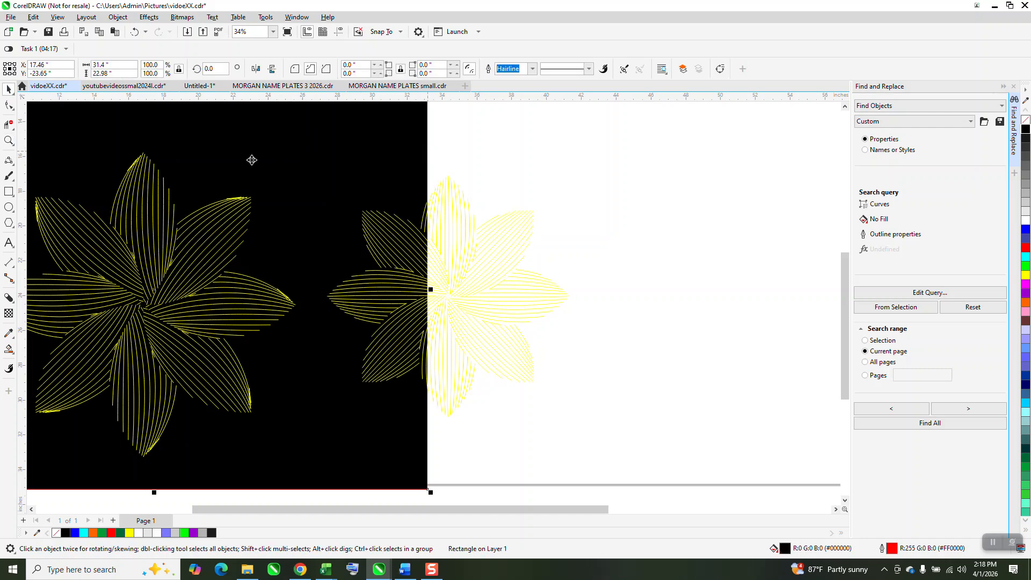
drag(431, 289, 607, 292)
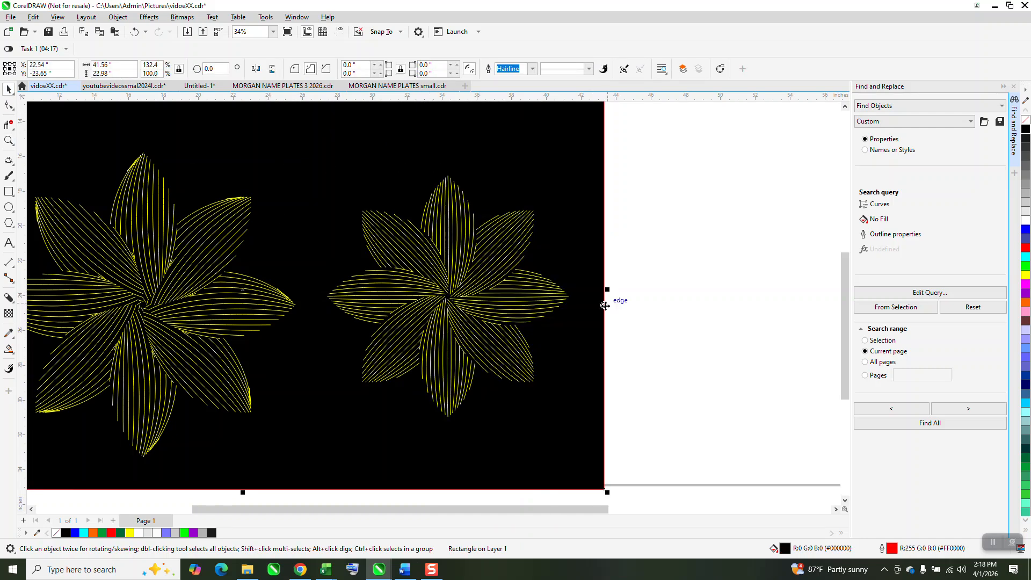
scroll(453, 332, down, 1)
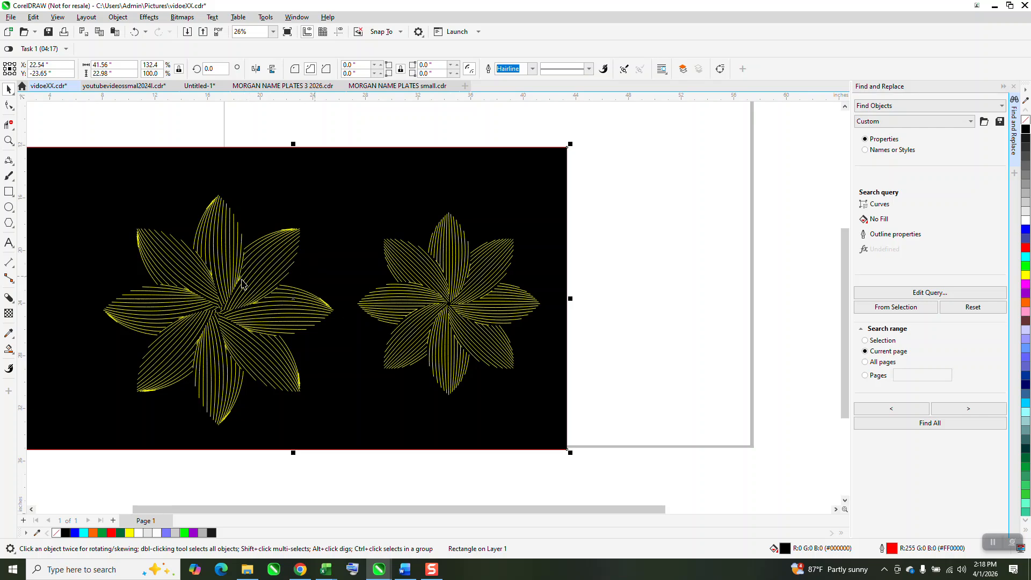
scroll(331, 279, down, 1)
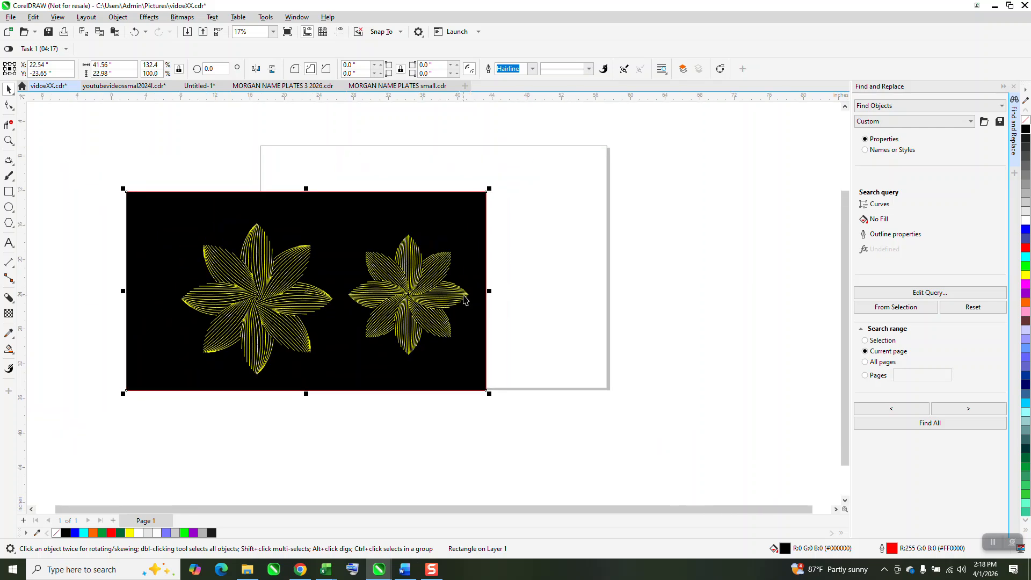
Step: Close Find and Replace and compare the two flowers side by side
click(1014, 87)
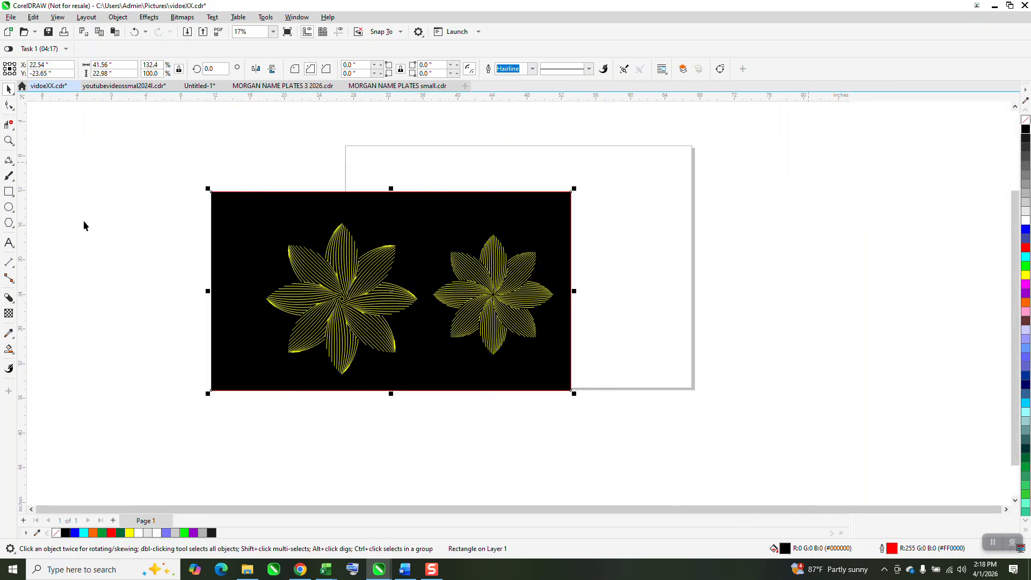
key(z)
drag(294, 223, 574, 372)
scroll(260, 250, down, 1)
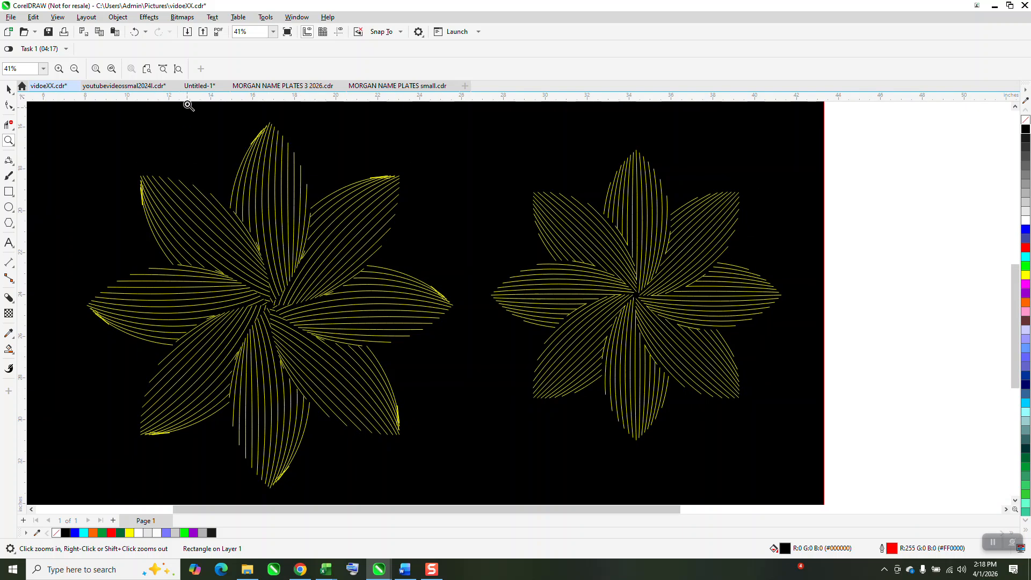
Step: Undo the edits back to the red-lined flower with its eight black petal outlines selected
click(138, 37)
click(137, 36)
click(138, 37)
click(137, 36)
click(137, 37)
click(138, 37)
click(138, 36)
click(137, 36)
click(138, 37)
click(137, 37)
click(137, 36)
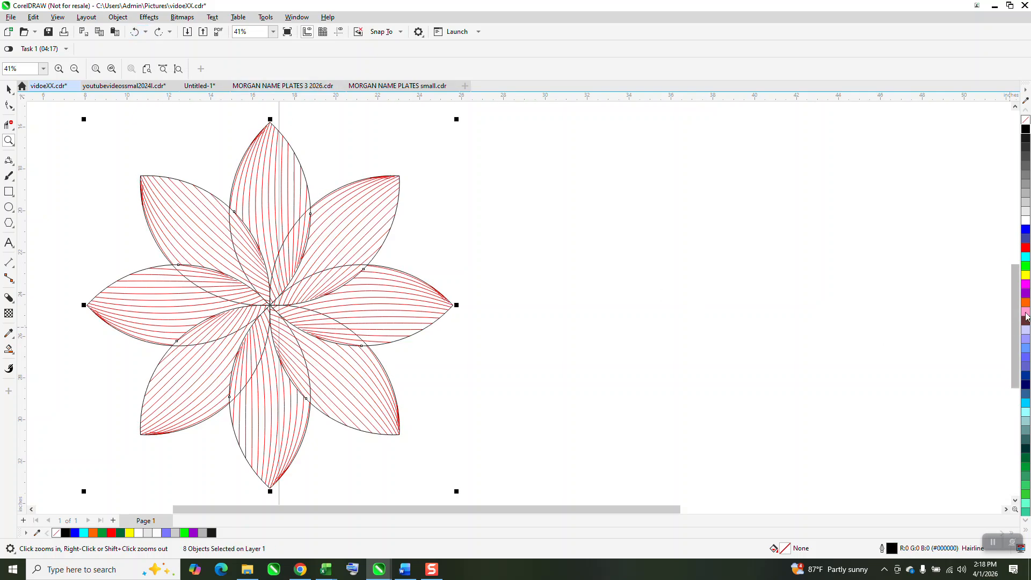
Step: Colour the petal outlines and all the inner lines of the flower yellow
right_click(1026, 276)
scroll(394, 319, down, 1)
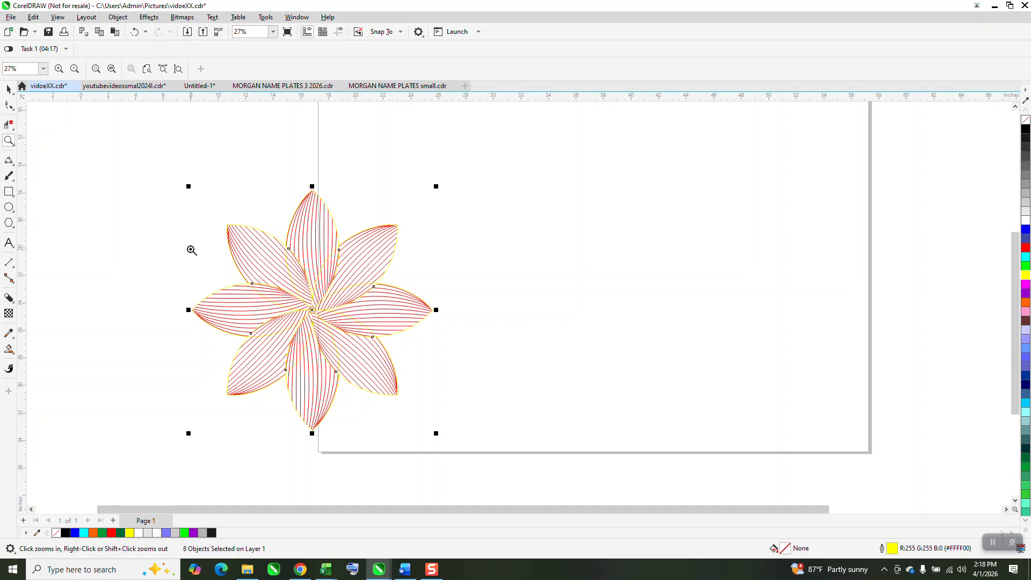
click(9, 89)
drag(159, 162, 526, 452)
right_click(1025, 276)
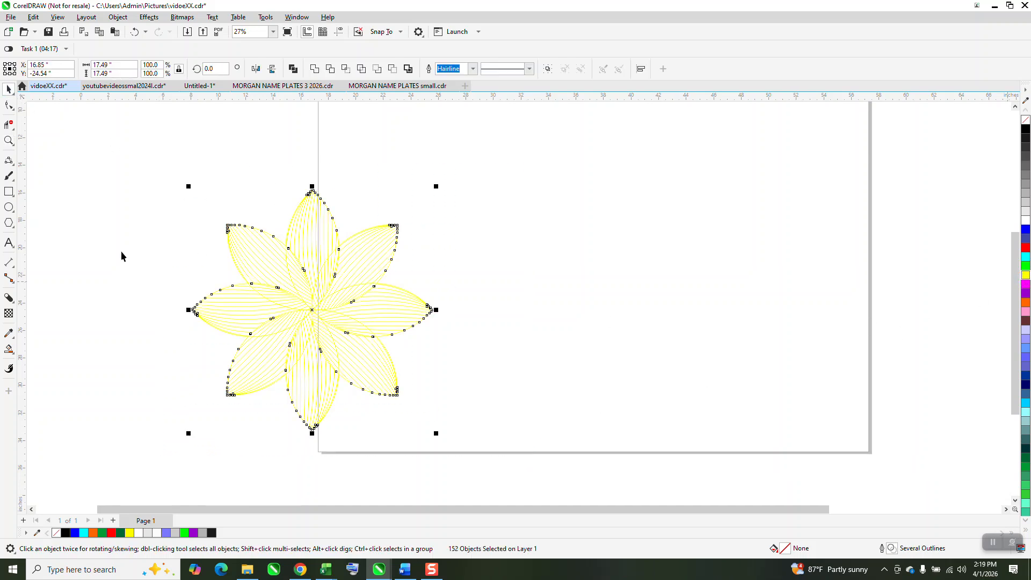
Step: Draw a black-filled rectangle about 26.61 by 19.98 inches around the outlined flower and send it to the back of the page
click(9, 192)
drag(143, 170, 511, 445)
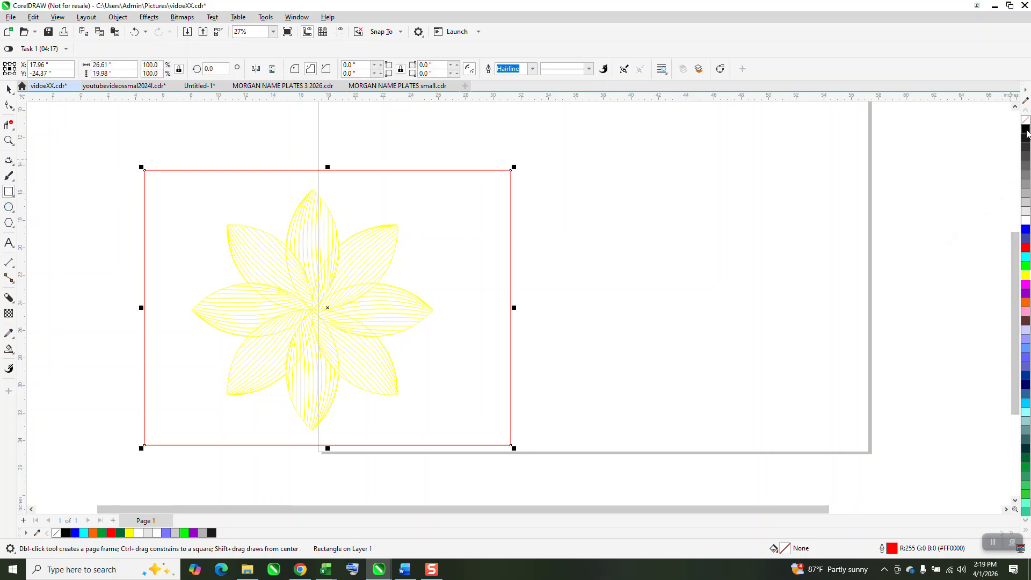
click(1026, 132)
click(118, 17)
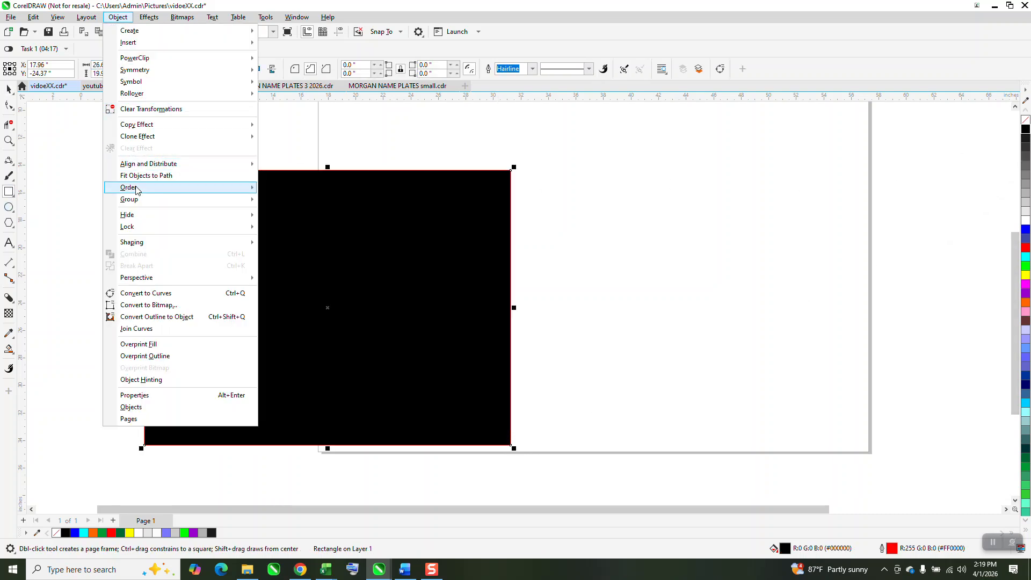
mouse_move(136, 190)
click(285, 201)
click(9, 140)
drag(232, 239, 494, 423)
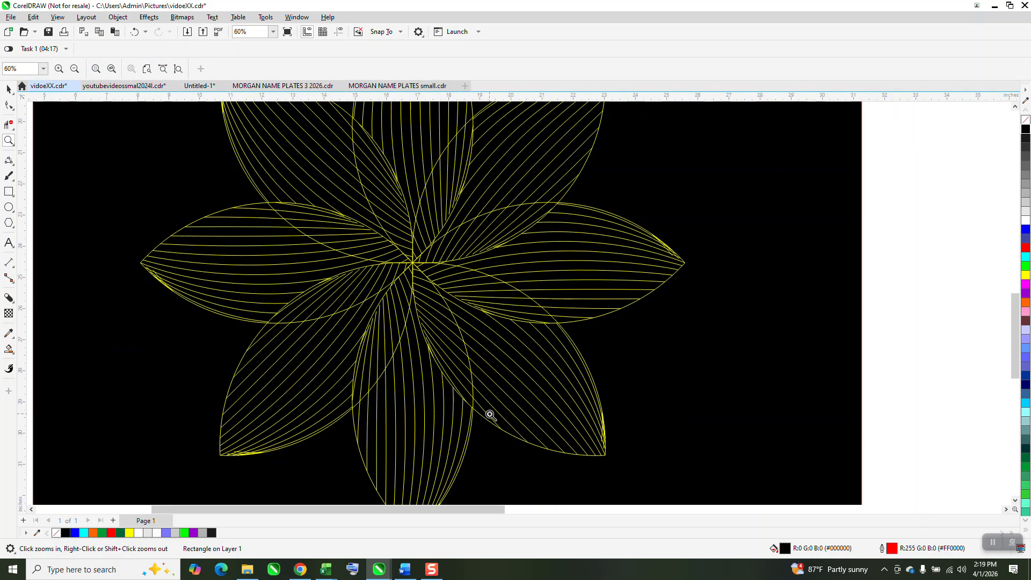
scroll(438, 358, down, 1)
scroll(397, 362, down, 1)
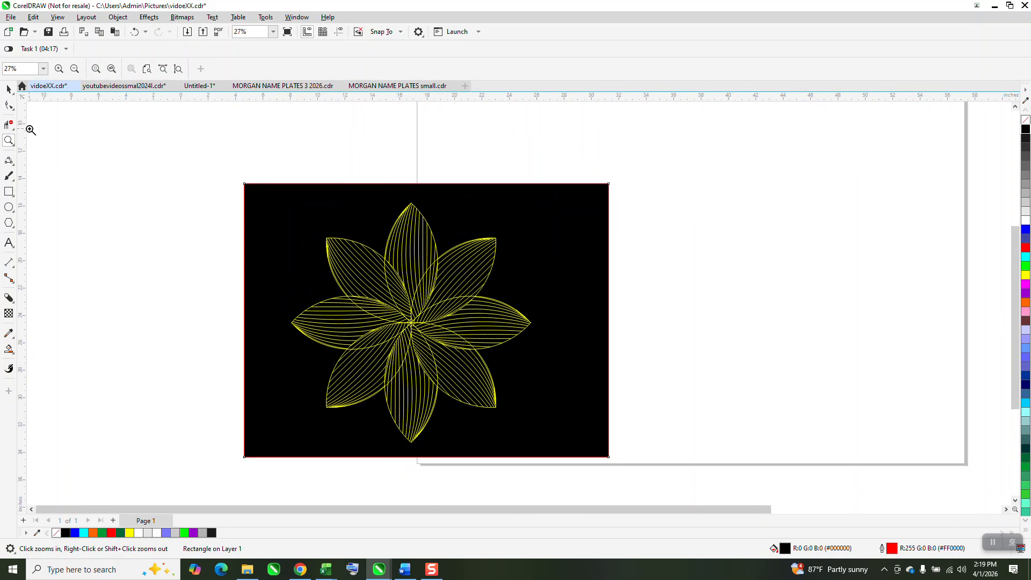
Step: Paste the smaller yellow reference flower and move it beside the outlined flower, across the black rectangle's edge
click(8, 92)
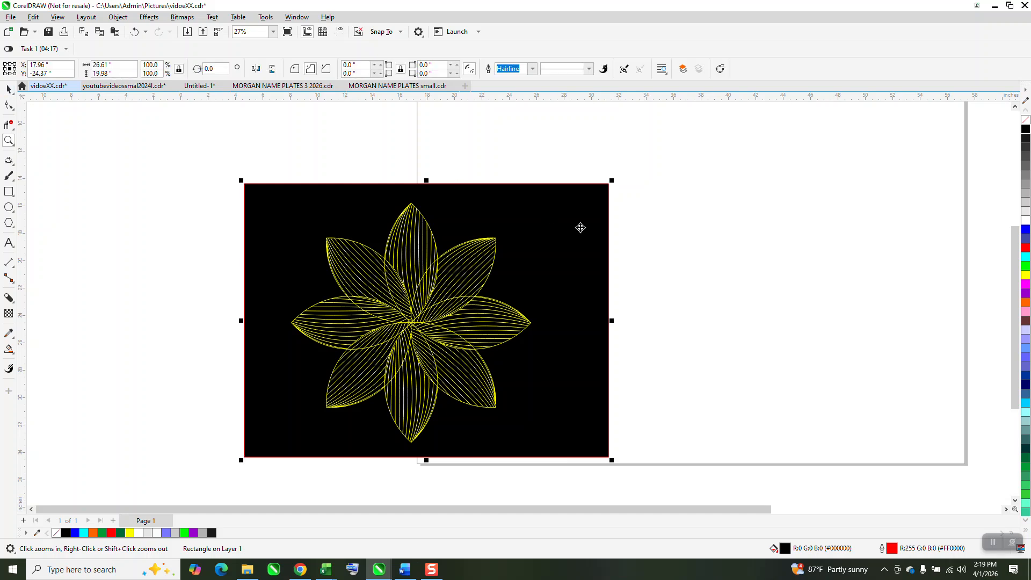
right_click(809, 255)
click(832, 333)
scroll(694, 320, down, 1)
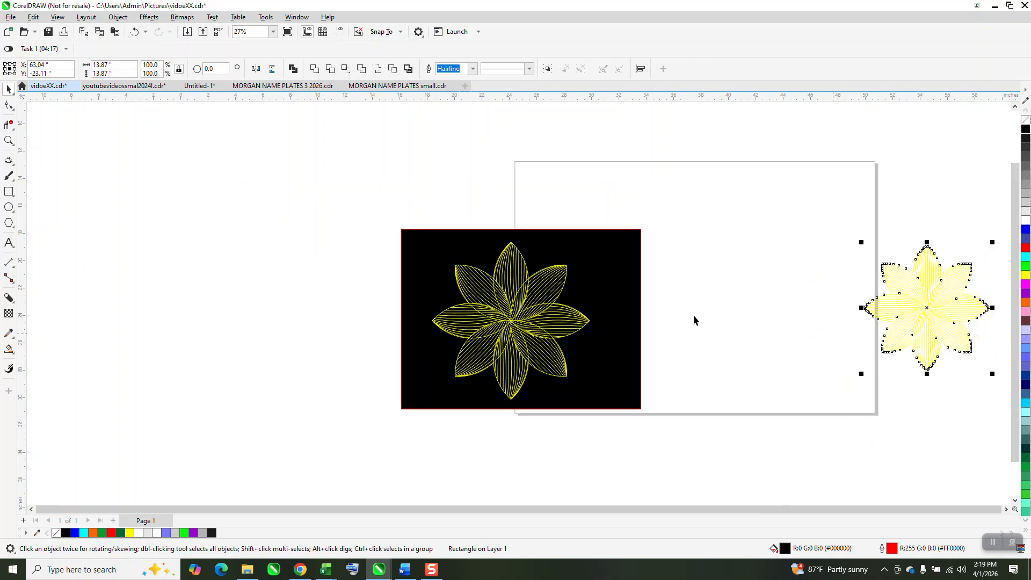
scroll(694, 321, down, 1)
drag(872, 265, 639, 274)
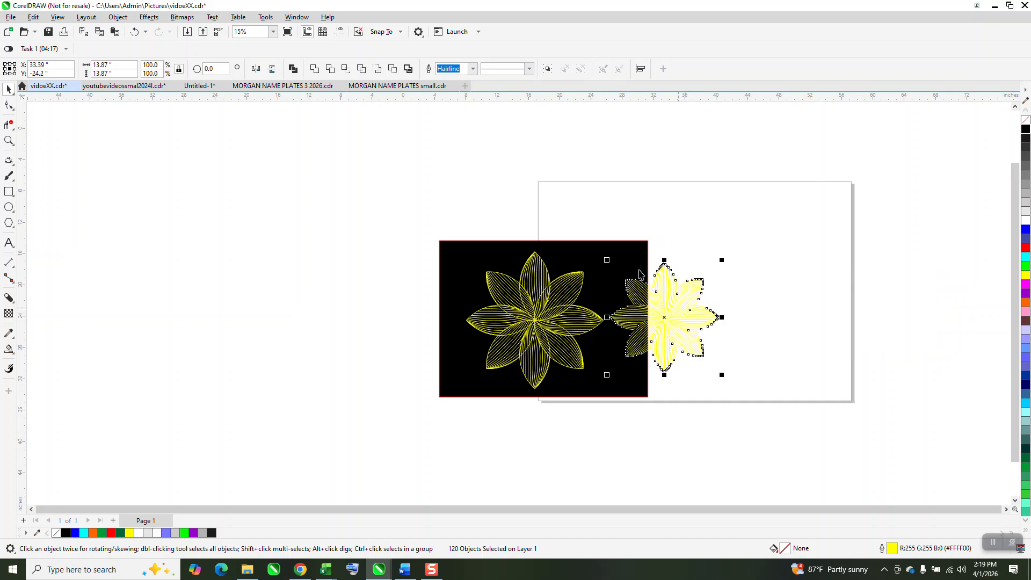
Step: Stretch the black rectangle horizontally until it backs both the outlined flower and the reference flower
click(639, 273)
drag(651, 319, 739, 320)
key(z)
drag(410, 214, 768, 410)
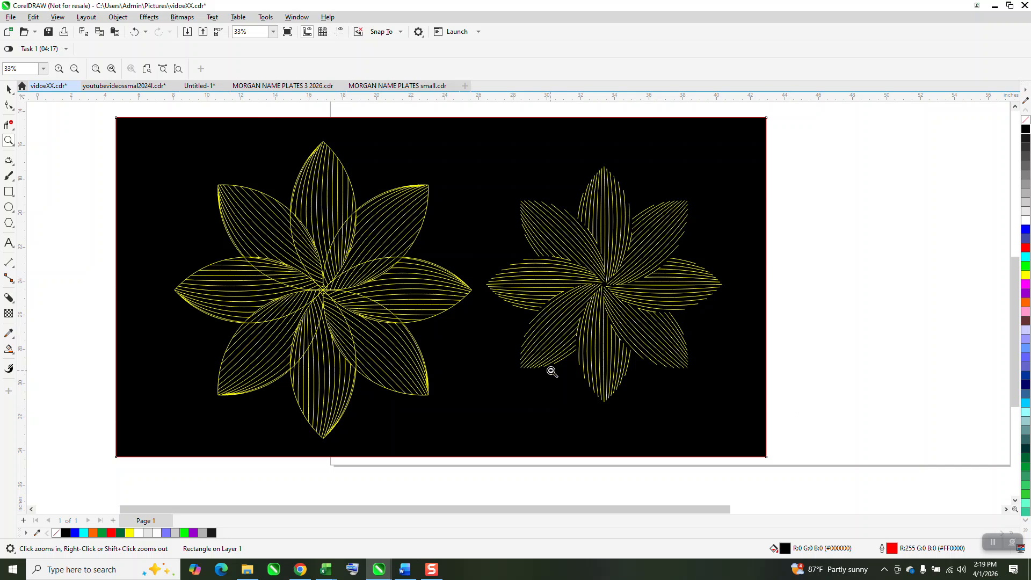